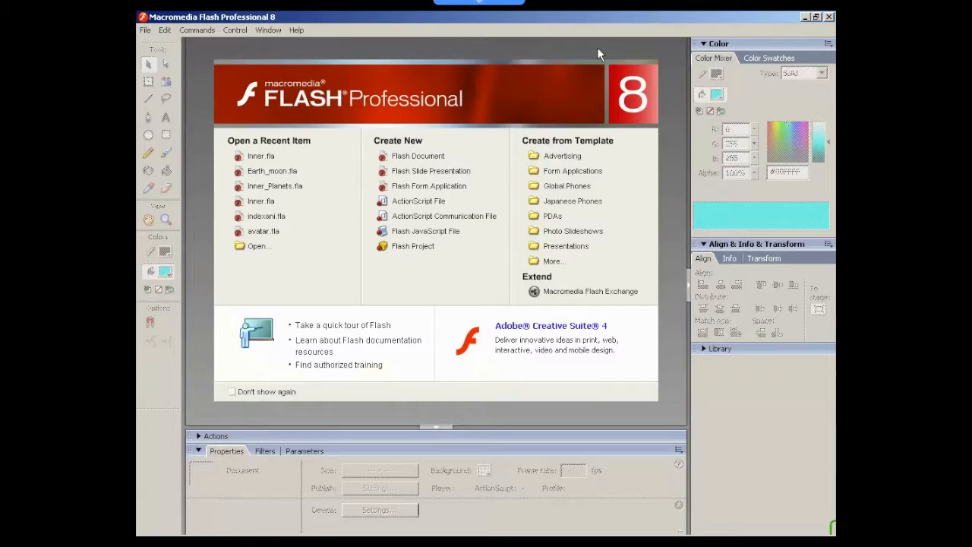
Create a new Flash document and import Earth.swf, Mars.swf, Mercury.swf and Venus.swf into its library
{"action": "left_click", "coordinate": [434, 157]}
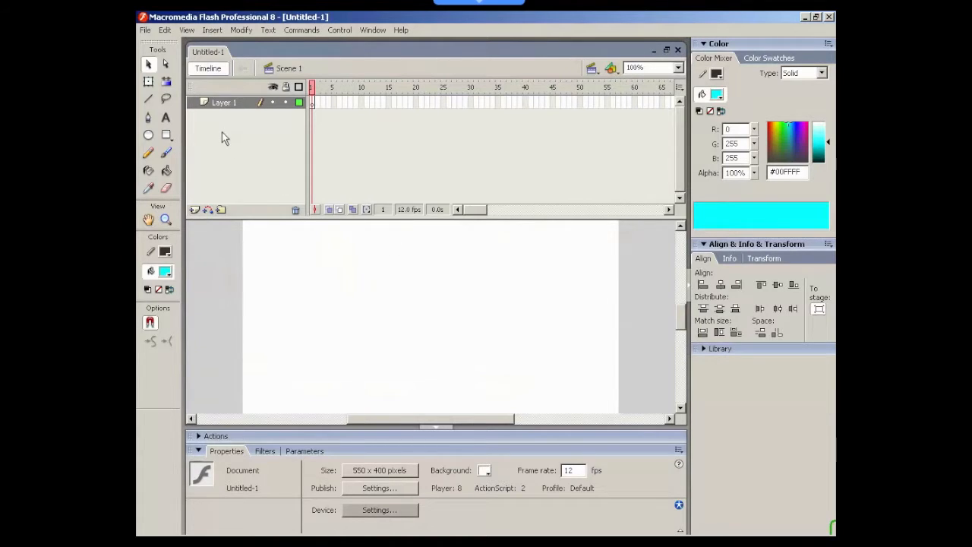
{"action": "left_click", "coordinate": [144, 30]}
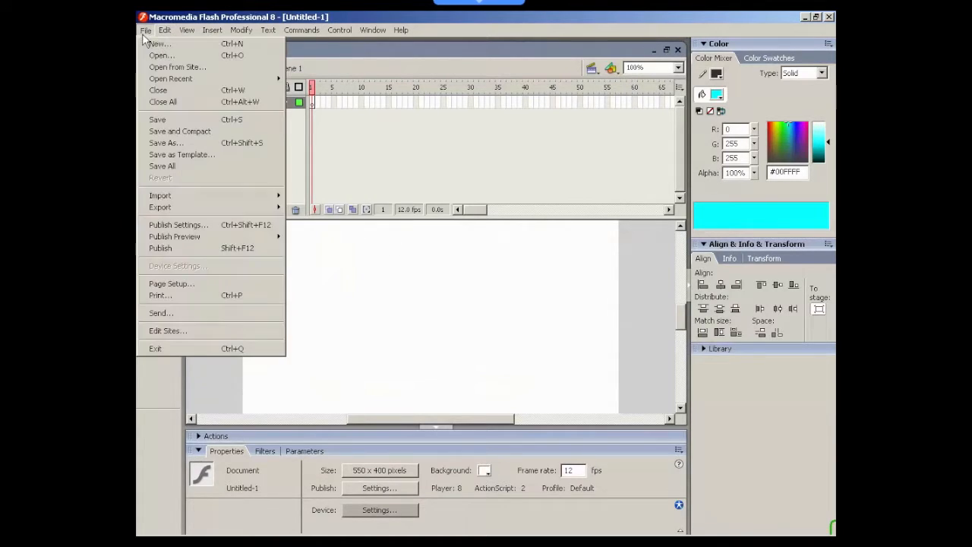
{"action": "mouse_move", "coordinate": [251, 199]}
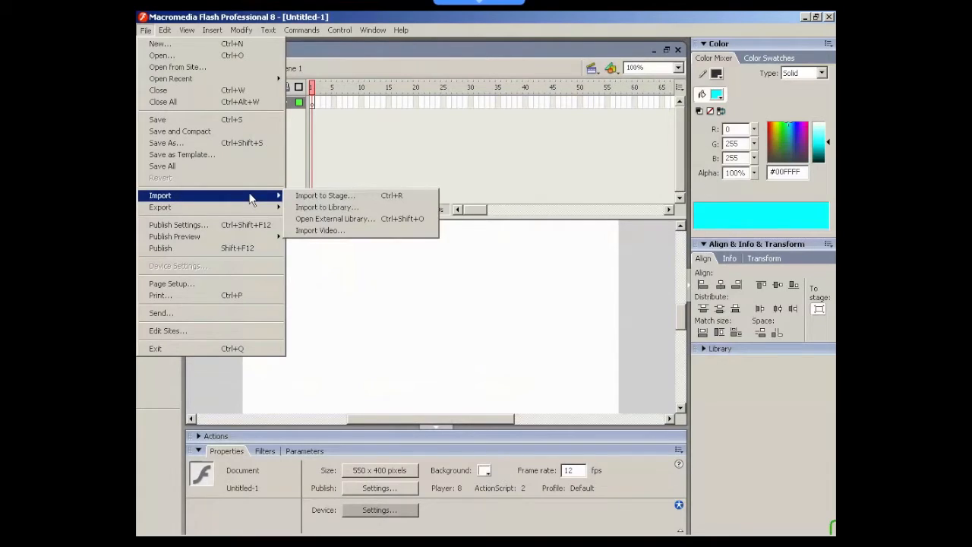
{"action": "left_click", "coordinate": [364, 212]}
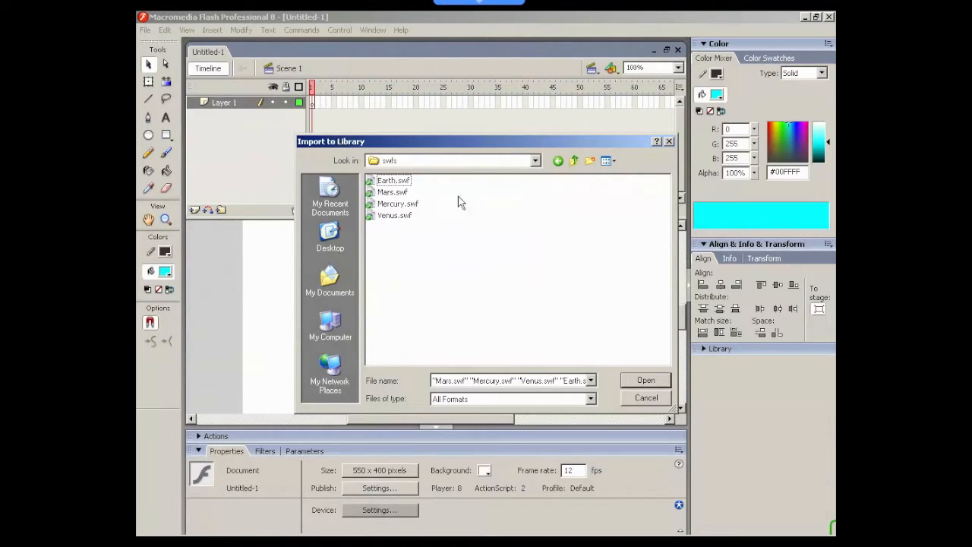
{"action": "left_click_drag", "start_coordinate": [441, 267], "coordinate": [379, 171]}
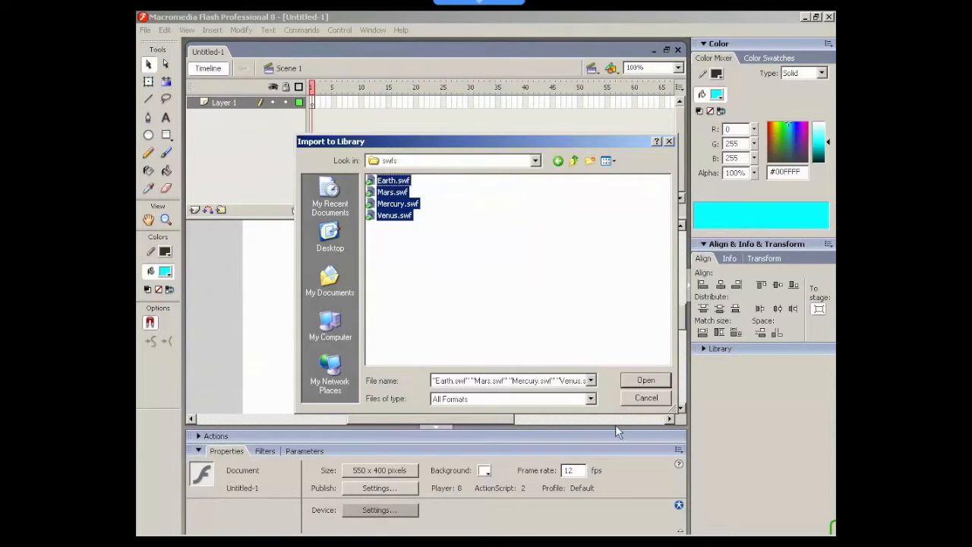
{"action": "left_click", "coordinate": [634, 383]}
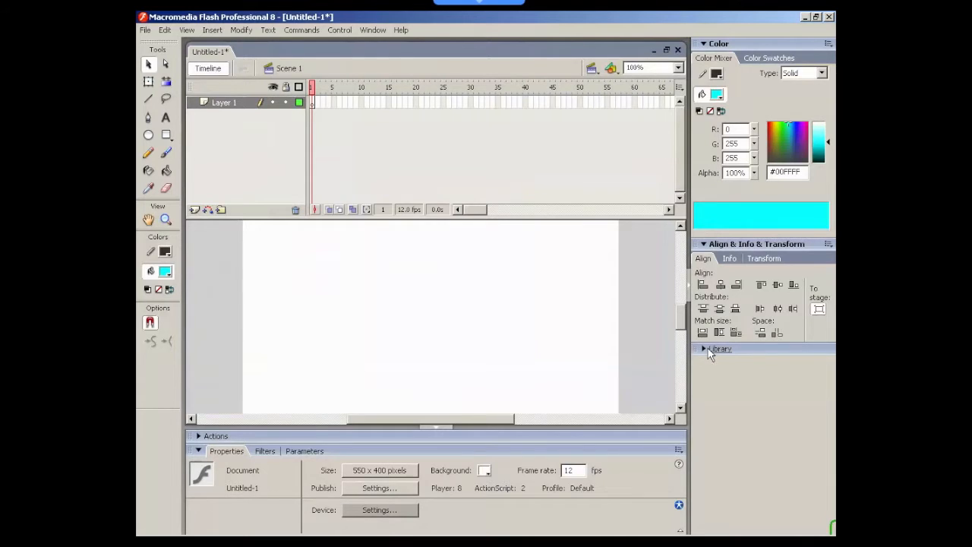
Open the document library and preview the imported Earth, Mars, Mercury and Venus movie clips
{"action": "left_click", "coordinate": [714, 349]}
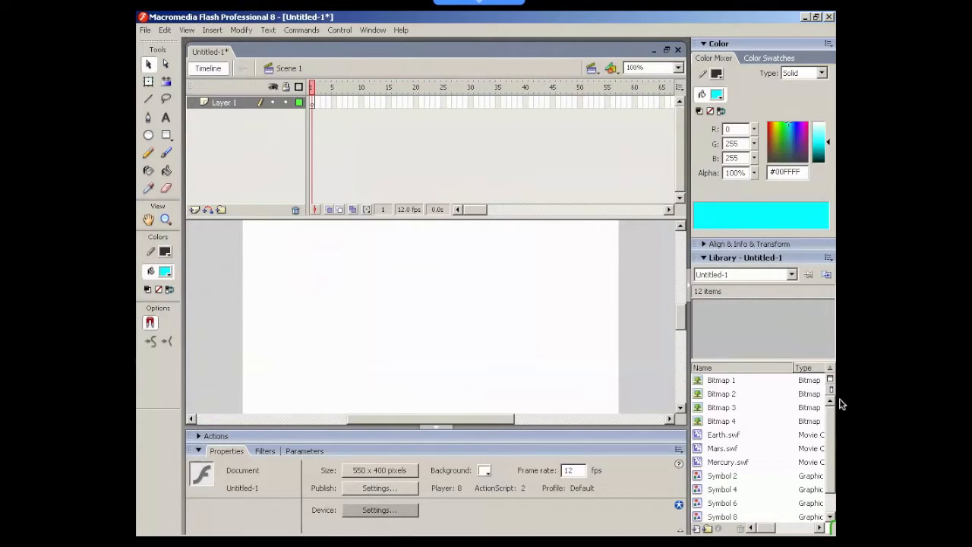
{"action": "left_click_drag", "start_coordinate": [831, 424], "coordinate": [836, 482]}
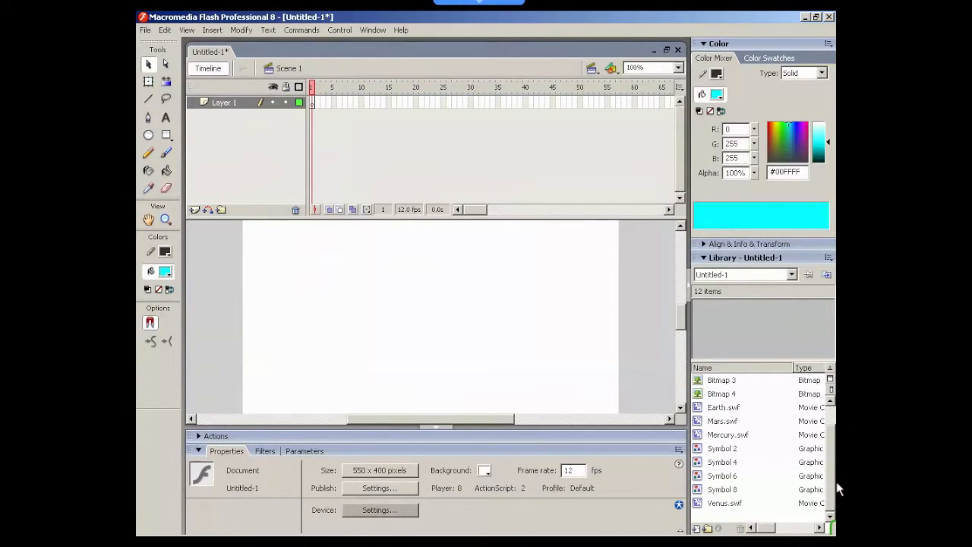
{"action": "left_click", "coordinate": [724, 409]}
{"action": "left_click", "coordinate": [726, 422]}
{"action": "left_click", "coordinate": [730, 435]}
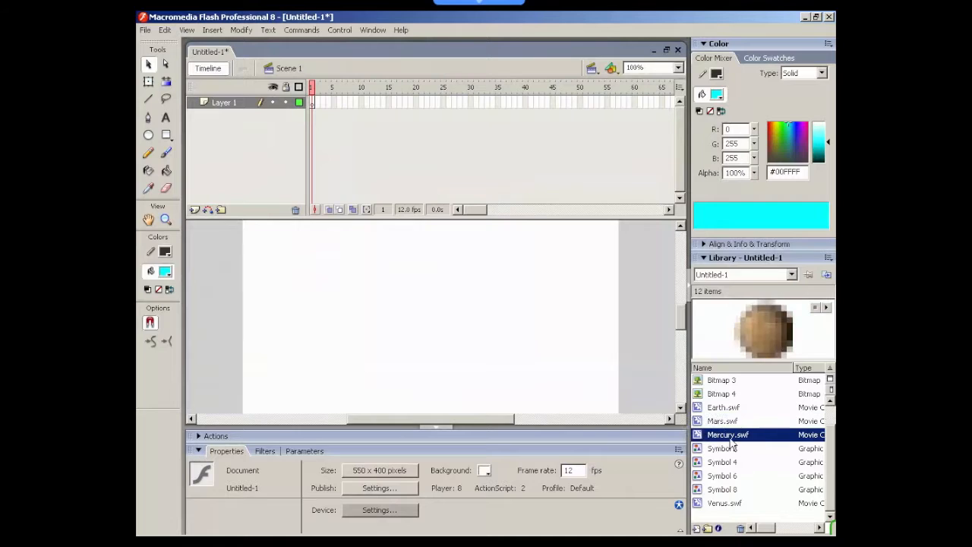
{"action": "left_click", "coordinate": [726, 504]}
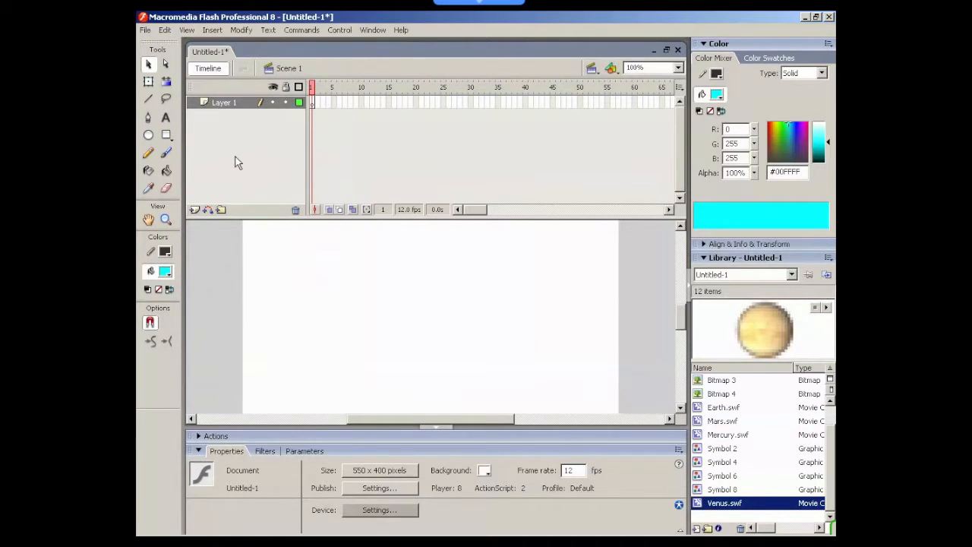
Rename Layer 1 as Mercury and place the Mercury.swf clip on it near the middle of the stage
{"action": "double_click", "coordinate": [222, 103]}
{"action": "type", "text": "Mercury"}
{"action": "key", "text": "Return"}
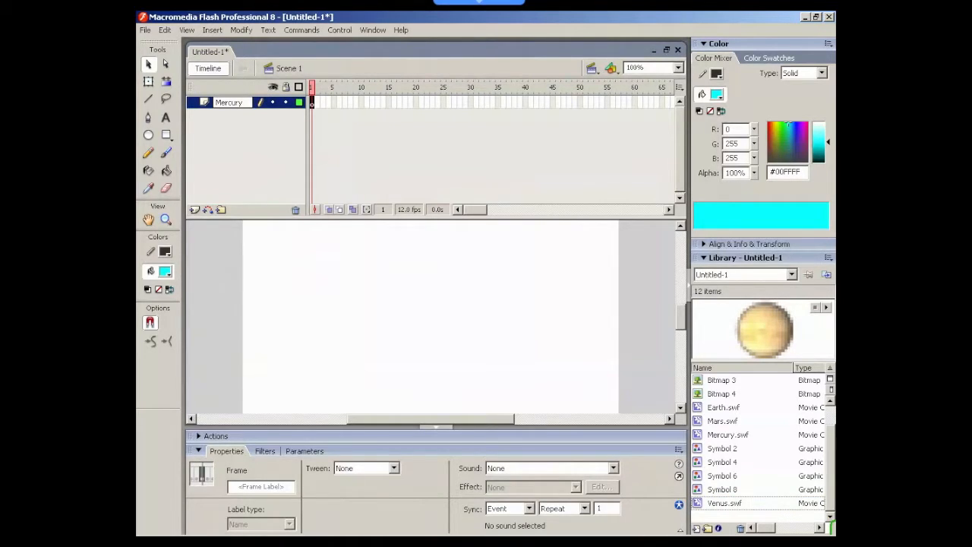
{"action": "left_click", "coordinate": [343, 164]}
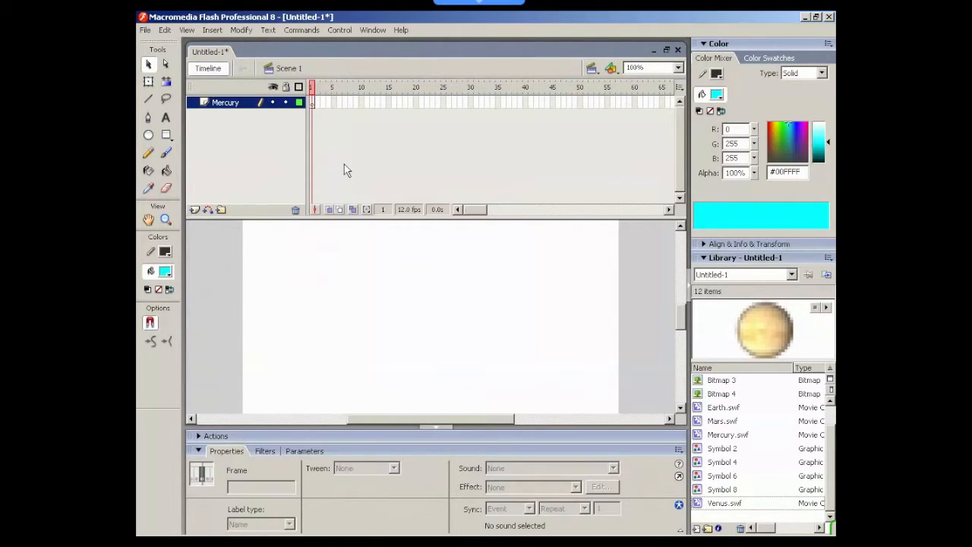
{"action": "left_click", "coordinate": [719, 436]}
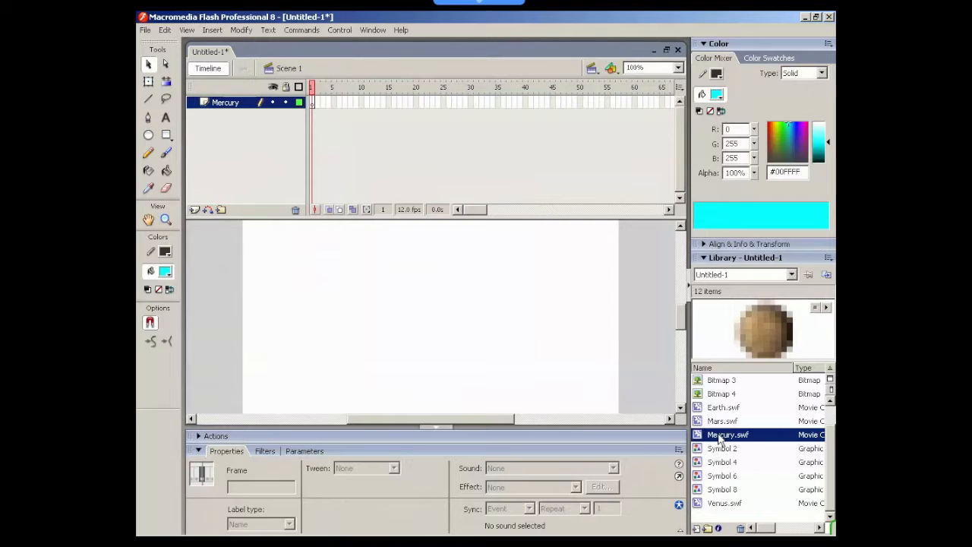
{"action": "left_click_drag", "start_coordinate": [718, 437], "coordinate": [423, 310]}
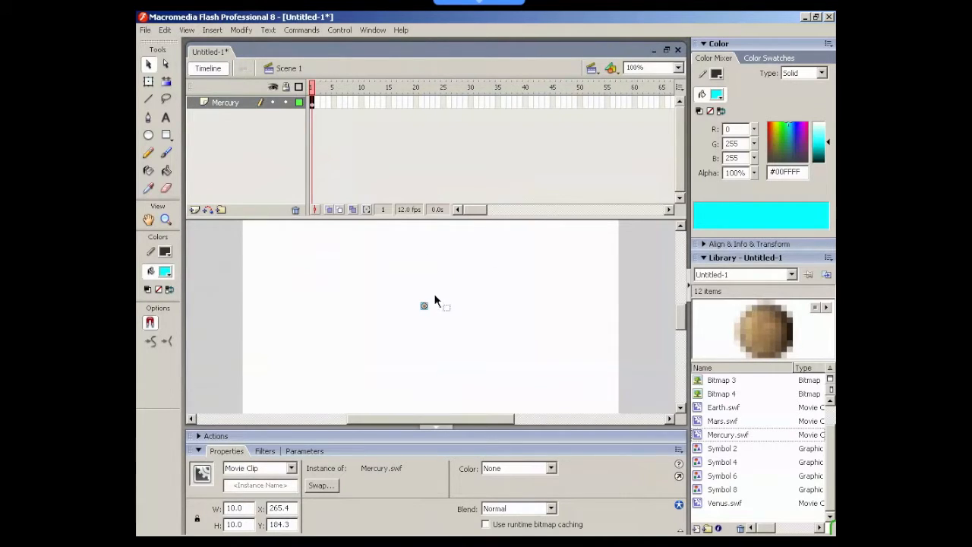
Centre the Mercury clip relative to the stage and set its Y position to 100
{"action": "left_click", "coordinate": [371, 30]}
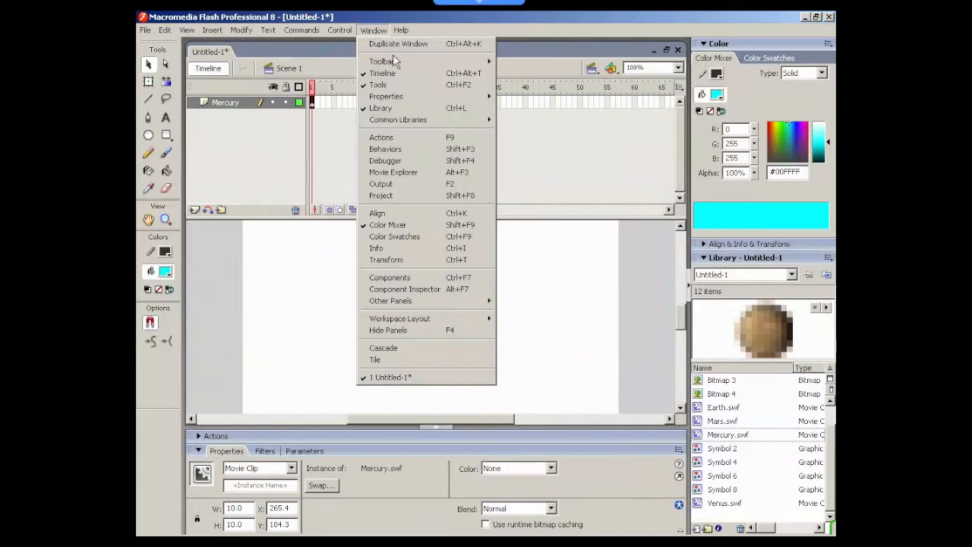
{"action": "left_click", "coordinate": [397, 212]}
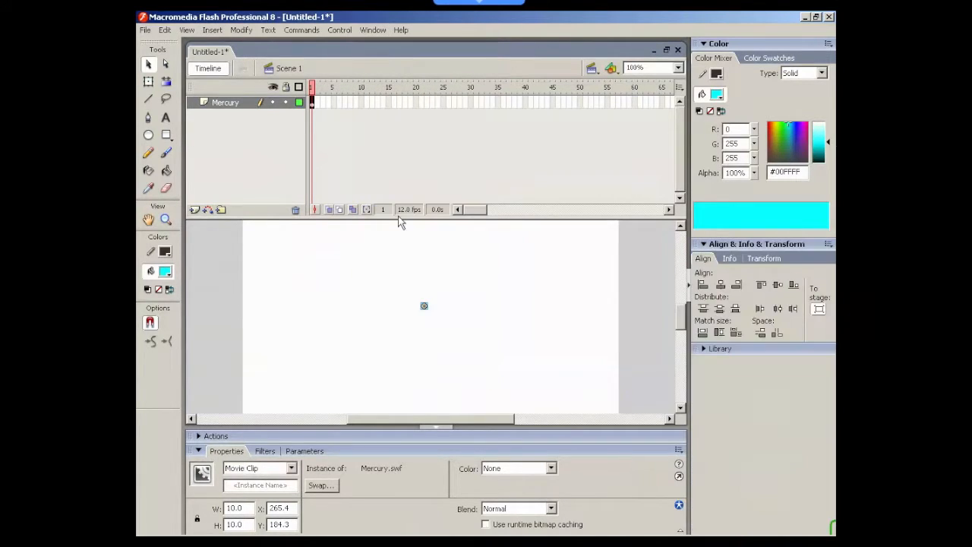
{"action": "left_click", "coordinate": [819, 310]}
{"action": "left_click", "coordinate": [720, 286]}
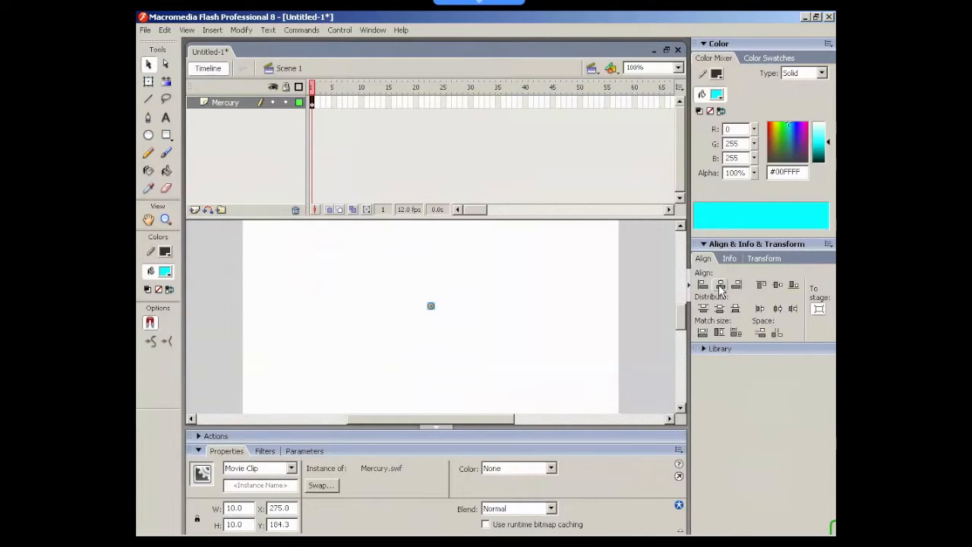
{"action": "left_click", "coordinate": [778, 285]}
{"action": "type", "text": "1"}
{"action": "key", "text": "Return"}
Lock the Mercury layer and add a new layer named Venus above it
{"action": "left_click", "coordinate": [287, 104]}
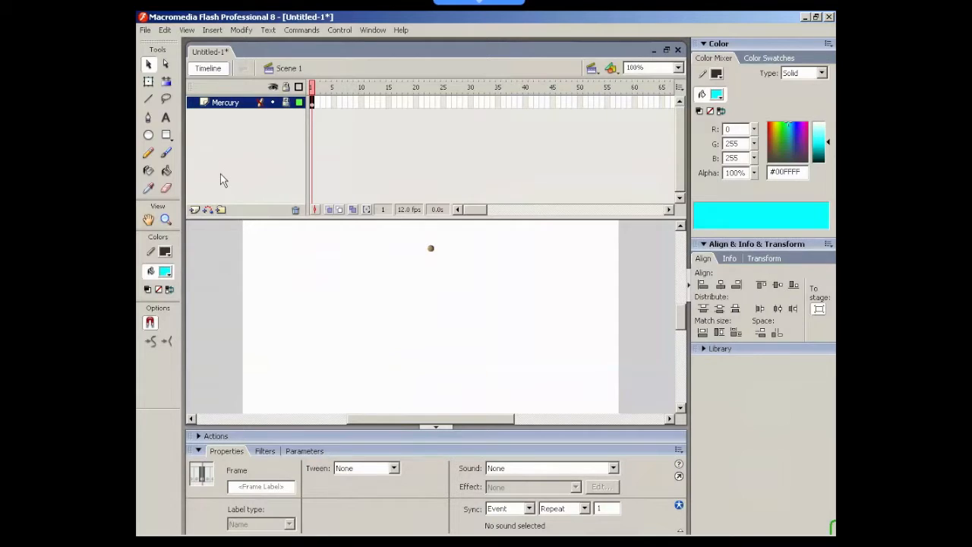
{"action": "left_click", "coordinate": [195, 210]}
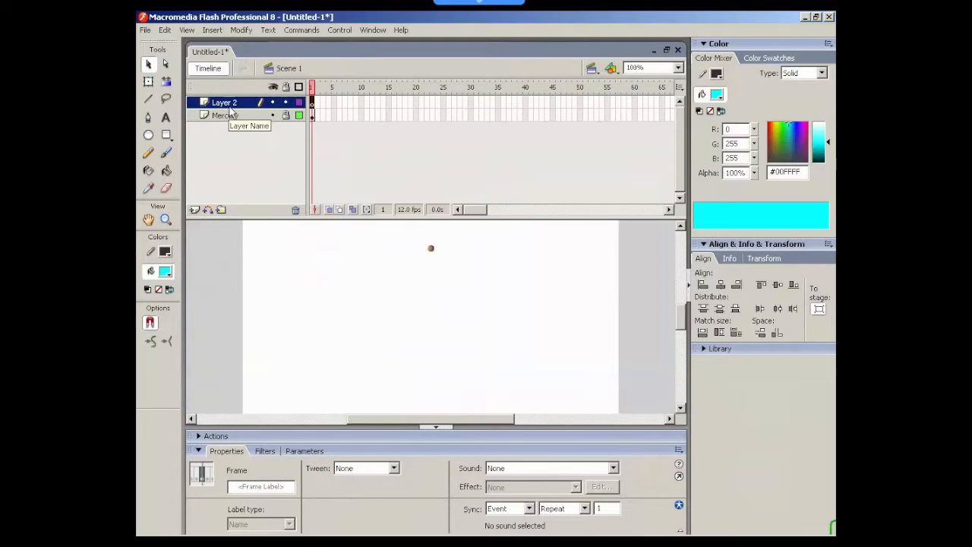
{"action": "double_click", "coordinate": [232, 103]}
{"action": "type", "text": "Venus"}
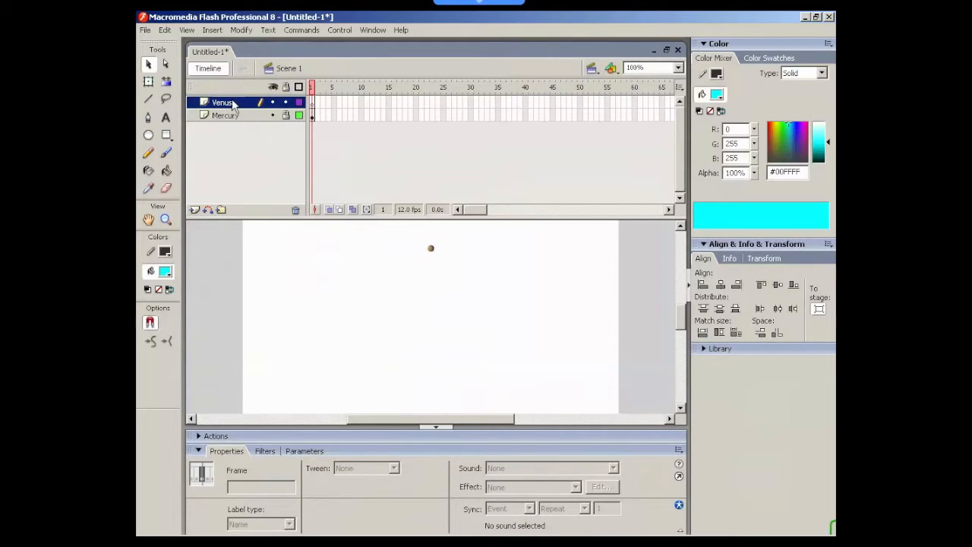
Place the Venus.swf clip on the Venus layer, centred horizontally on the stage with its Y position at 100
{"action": "left_click", "coordinate": [716, 348]}
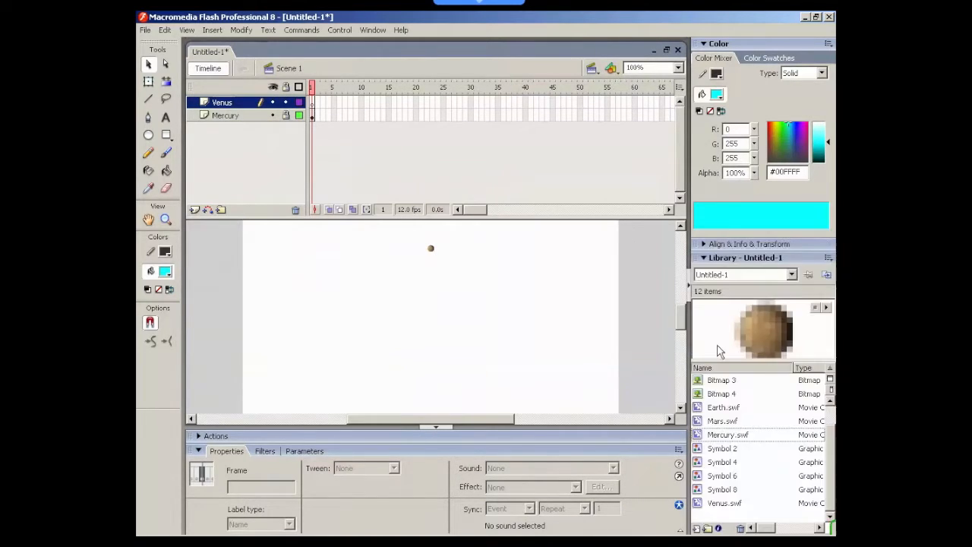
{"action": "left_click_drag", "start_coordinate": [723, 503], "coordinate": [434, 274]}
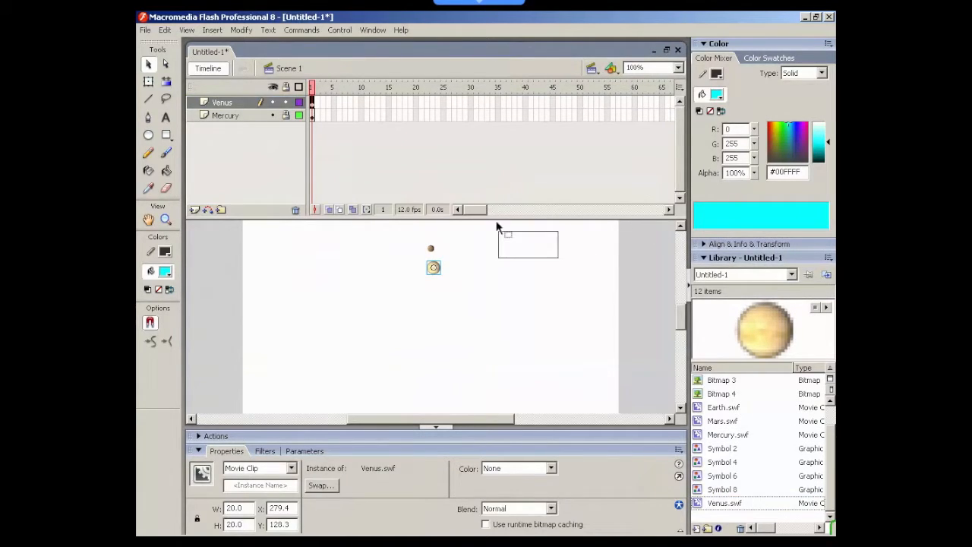
{"action": "left_click", "coordinate": [480, 254]}
{"action": "left_click", "coordinate": [372, 30]}
{"action": "left_click", "coordinate": [380, 210]}
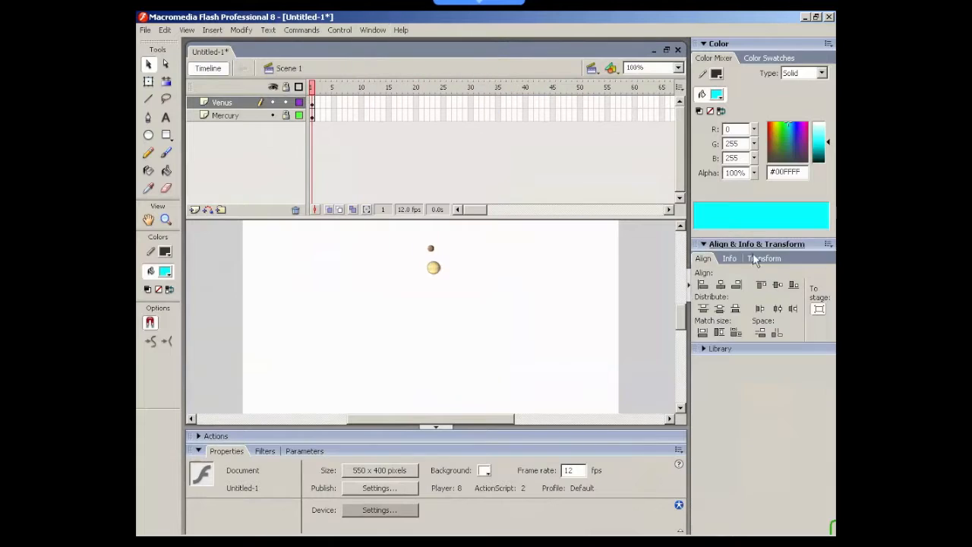
{"action": "left_click", "coordinate": [434, 271]}
{"action": "left_click", "coordinate": [720, 285]}
{"action": "left_click", "coordinate": [778, 284]}
{"action": "double_click", "coordinate": [270, 524]}
{"action": "type", "text": "100"}
{"action": "key", "text": "Return"}
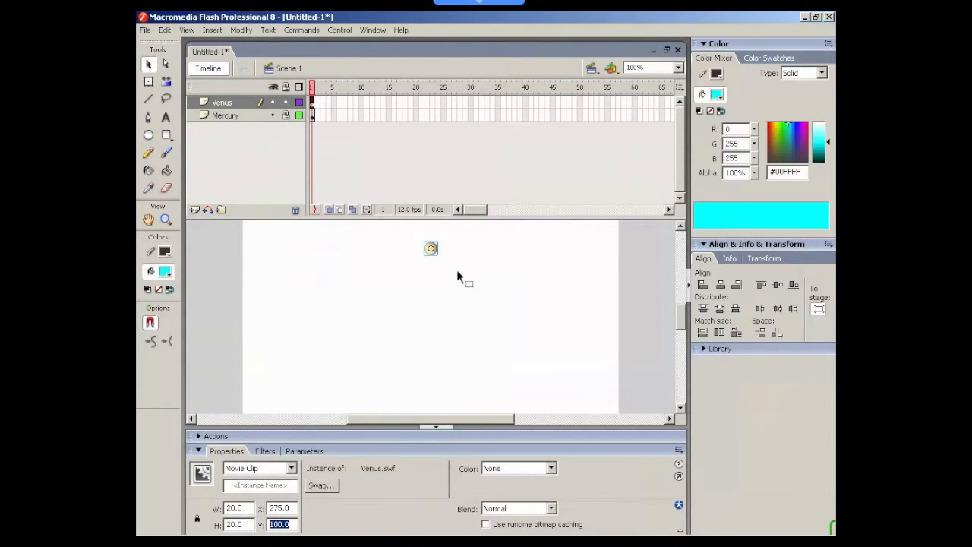
Lock the Venus layer and add a new layer named Earth above it
{"action": "left_click", "coordinate": [286, 103]}
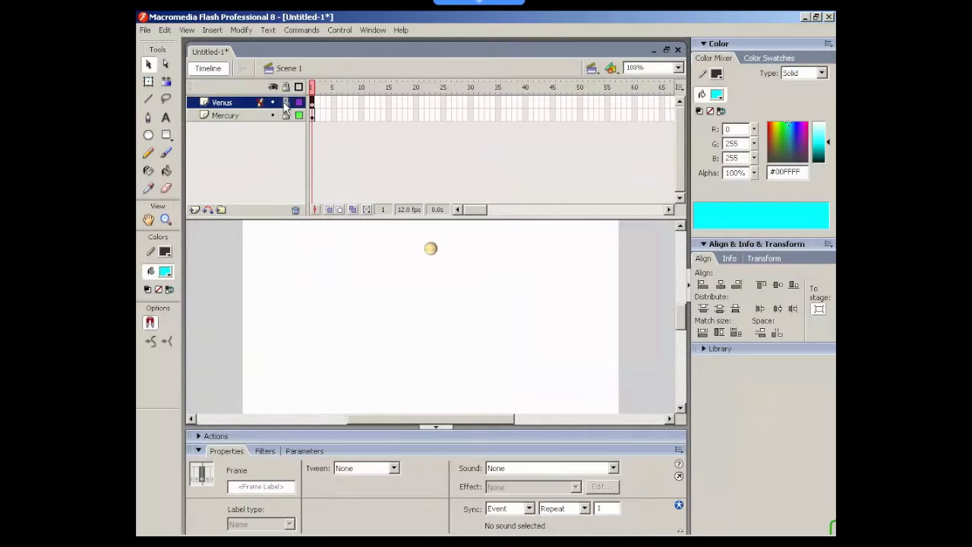
{"action": "left_click", "coordinate": [194, 211]}
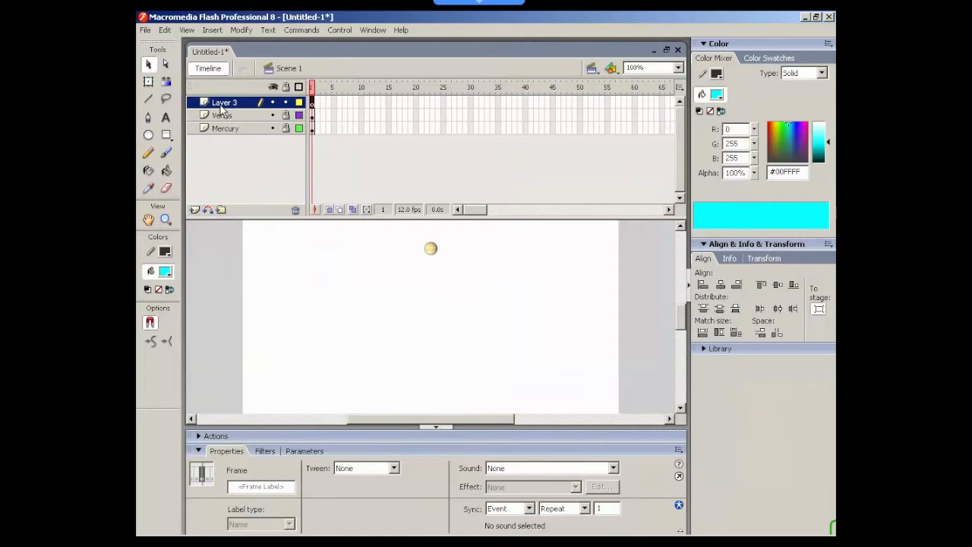
{"action": "double_click", "coordinate": [219, 103]}
{"action": "type", "text": "Earth"}
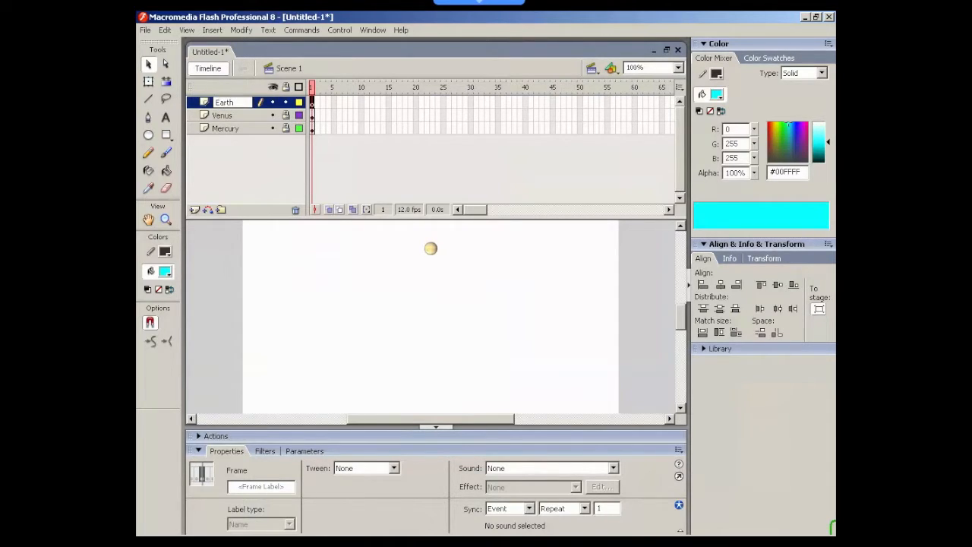
{"action": "key", "text": "Return"}
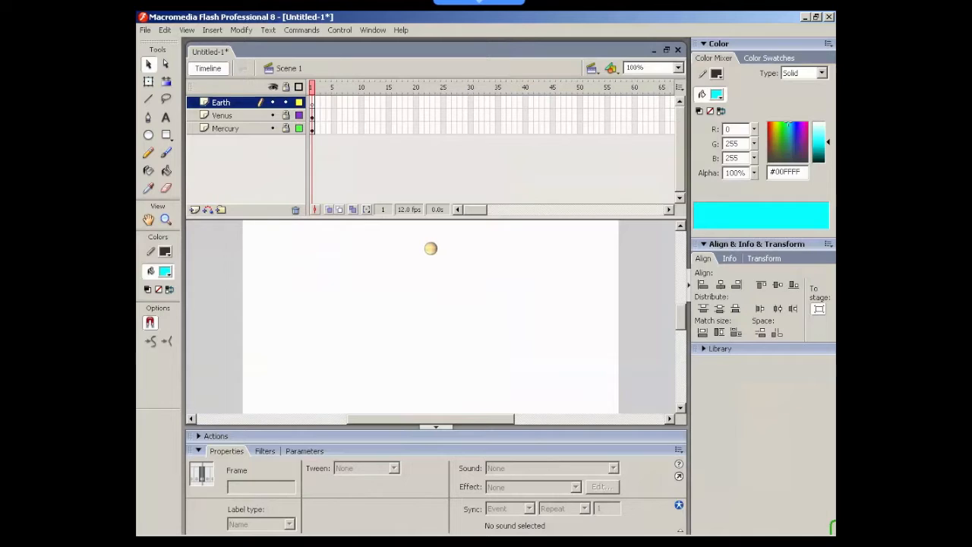
Place the Earth.swf clip on the Earth layer, centred horizontally on the stage with its Y position at 100
{"action": "left_click", "coordinate": [717, 350]}
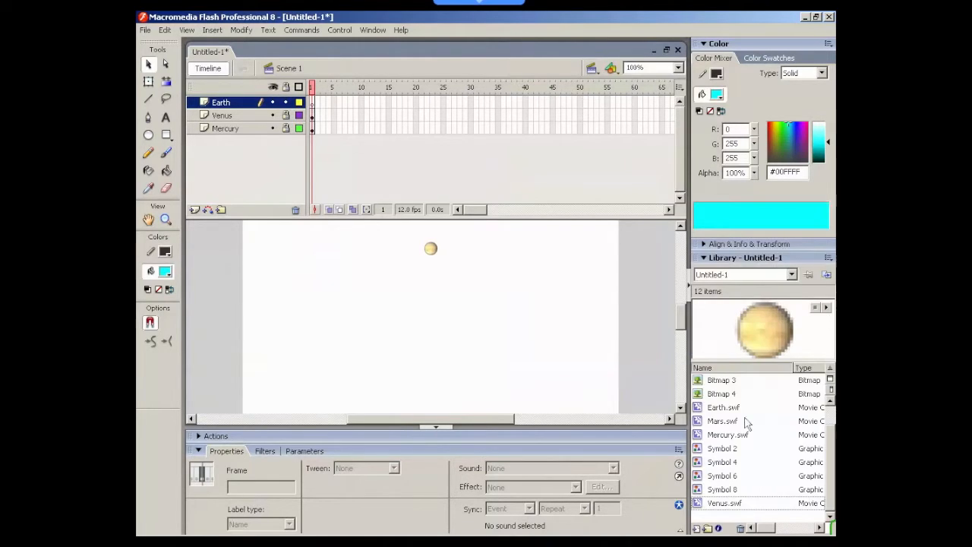
{"action": "left_click_drag", "start_coordinate": [715, 408], "coordinate": [437, 284]}
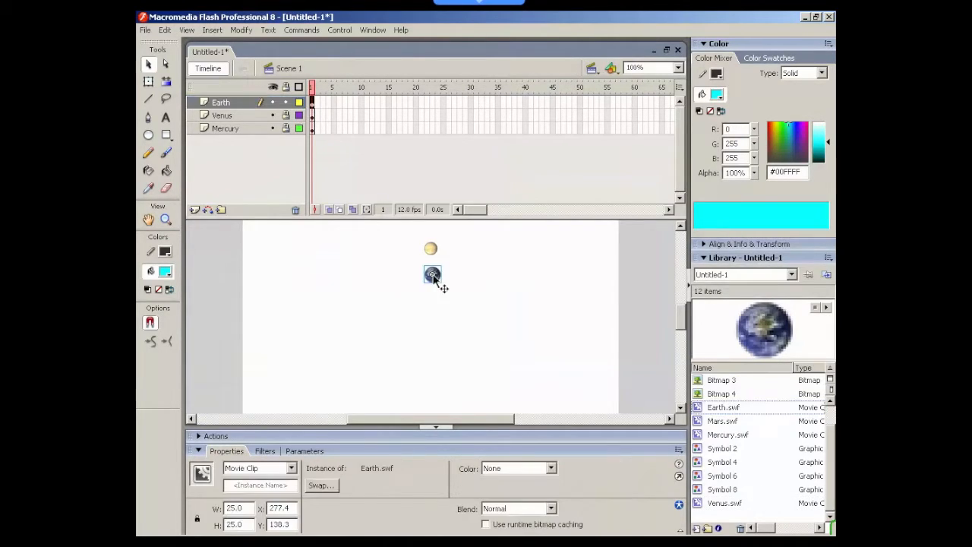
{"action": "left_click", "coordinate": [373, 30]}
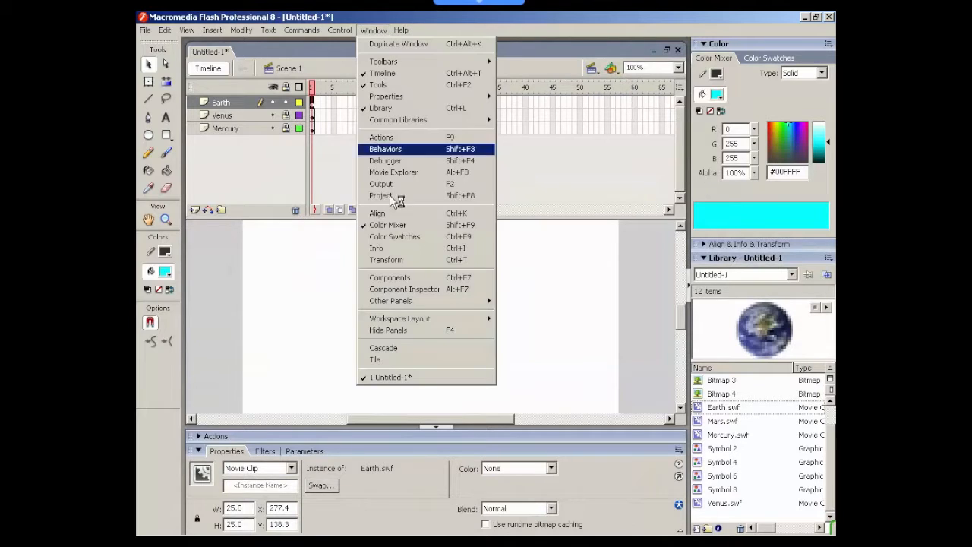
{"action": "left_click", "coordinate": [396, 216]}
{"action": "left_click", "coordinate": [720, 284]}
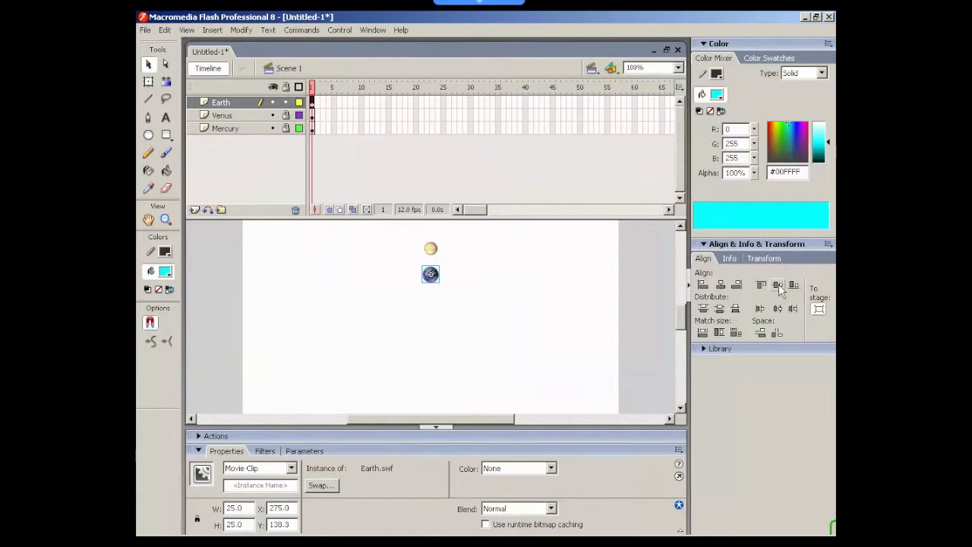
{"action": "left_click", "coordinate": [777, 284]}
{"action": "left_click_drag", "start_coordinate": [274, 524], "coordinate": [266, 526]}
{"action": "type", "text": "1"}
{"action": "key", "text": "Return"}
Lock the Earth layer and add a new layer named Mars above it
{"action": "left_click", "coordinate": [250, 102]}
{"action": "left_click", "coordinate": [194, 210]}
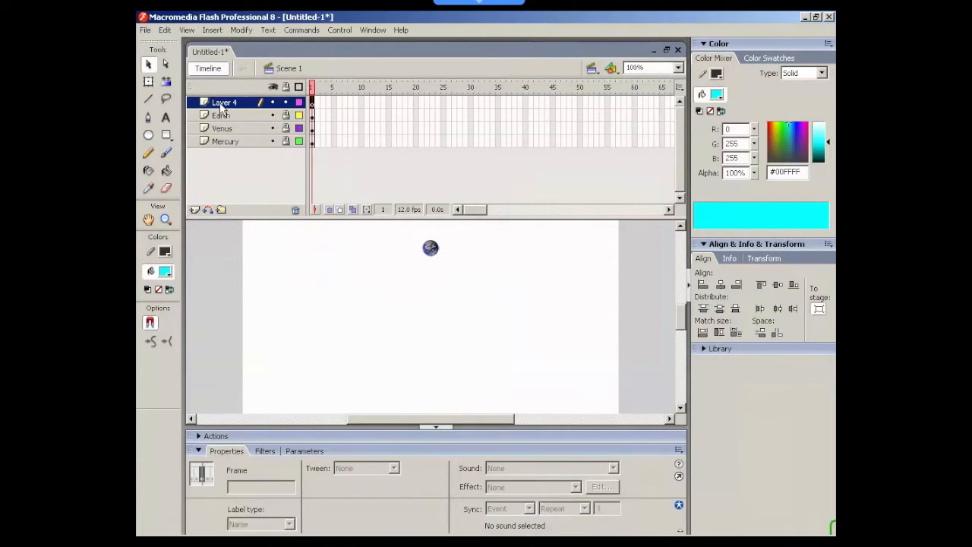
{"action": "double_click", "coordinate": [220, 104]}
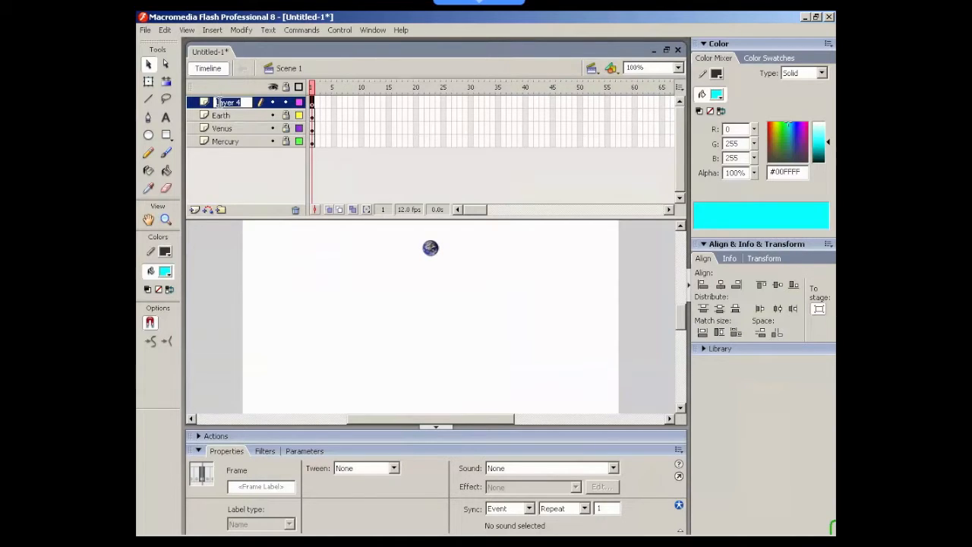
{"action": "type", "text": "Mars"}
{"action": "key", "text": "Return"}
Place the Mars.swf clip on the Mars layer, centred horizontally on the stage with its Y position at 100
{"action": "left_click", "coordinate": [712, 348]}
{"action": "left_click_drag", "start_coordinate": [730, 423], "coordinate": [424, 308]}
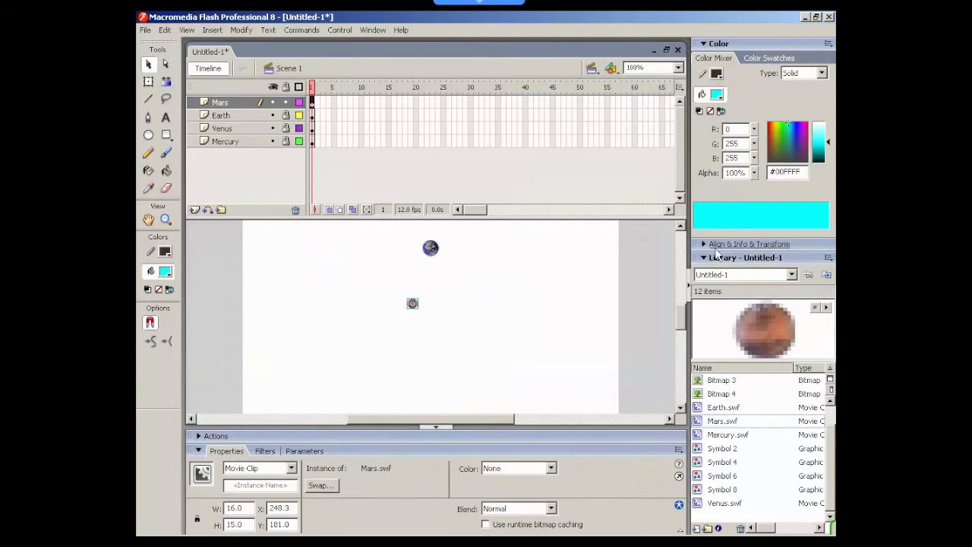
{"action": "left_click", "coordinate": [729, 244]}
{"action": "left_click", "coordinate": [777, 284]}
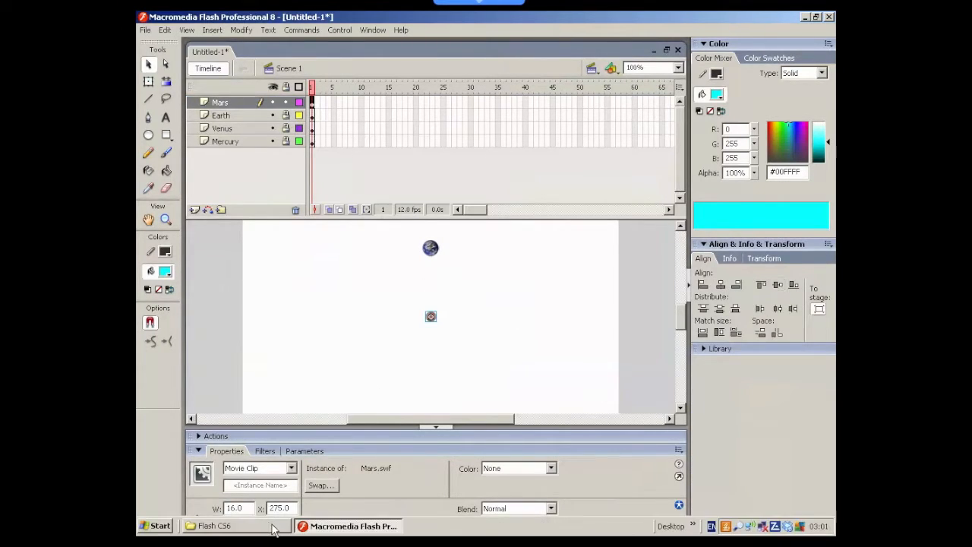
{"action": "double_click", "coordinate": [278, 523]}
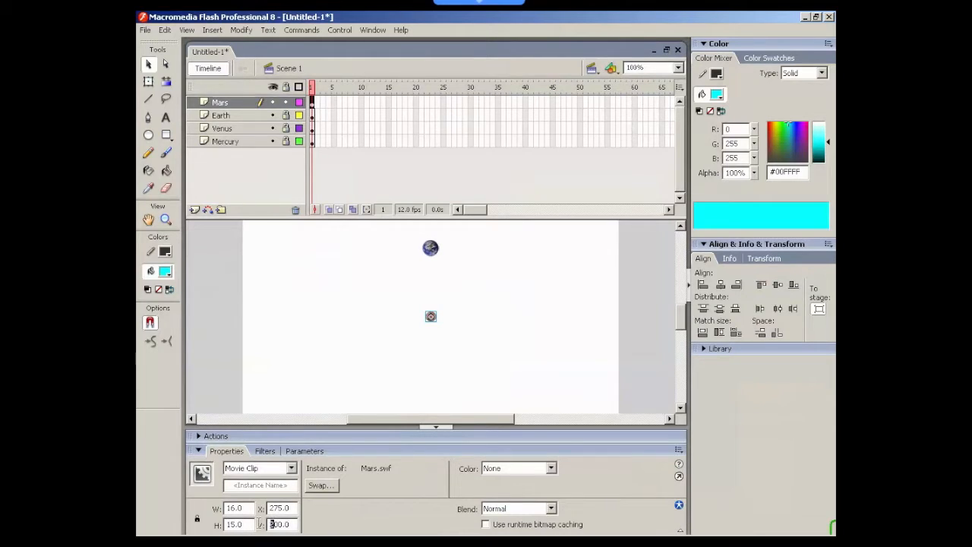
{"action": "type", "text": "100"}
{"action": "key", "text": "Return"}
{"action": "left_click", "coordinate": [355, 250]}
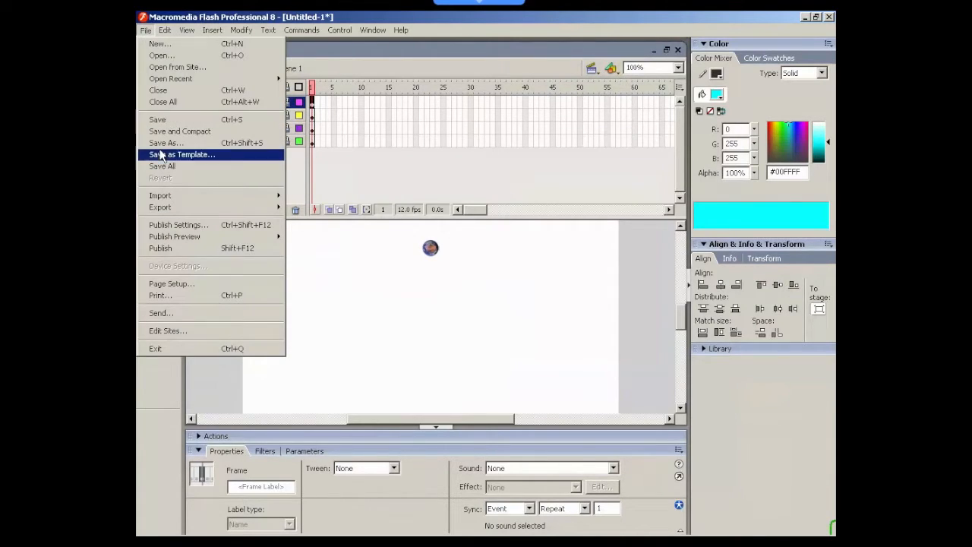
Save the document in the Flash 8 folder under the file name Inner Planets
{"action": "left_click", "coordinate": [163, 143]}
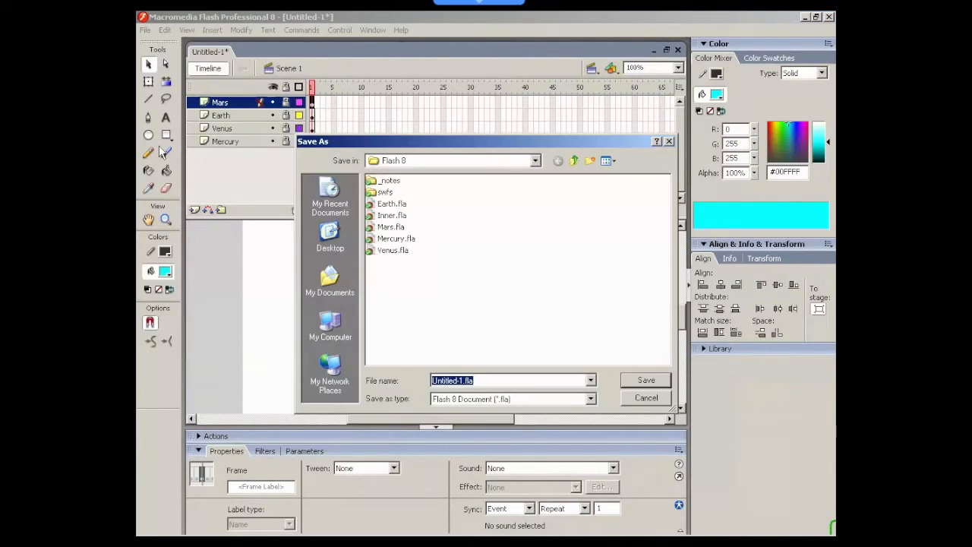
{"action": "left_click", "coordinate": [464, 382]}
{"action": "key", "text": "BackSpace"}
{"action": "key", "text": "BackSpace"}
{"action": "key", "text": "BackSpace"}
{"action": "key", "text": "BackSpace"}
{"action": "key", "text": "BackSpace"}
{"action": "key", "text": "BackSpace"}
{"action": "key", "text": "BackSpace"}
{"action": "key", "text": "BackSpace"}
{"action": "key", "text": "BackSpace"}
{"action": "type", "text": "Inner Planets"}
{"action": "key", "text": "Return"}
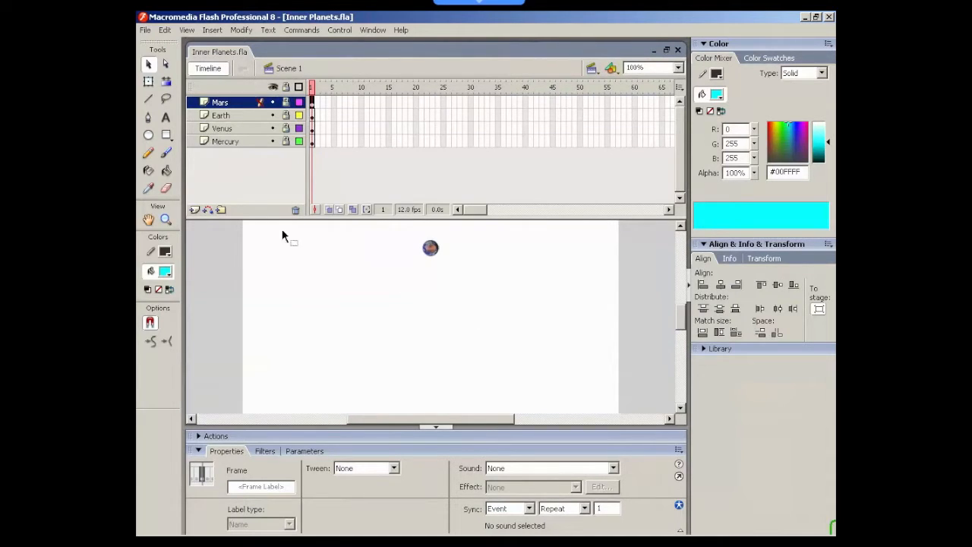
Set the JPEG quality to 100 in the document's Flash publish settings
{"action": "left_click", "coordinate": [145, 29]}
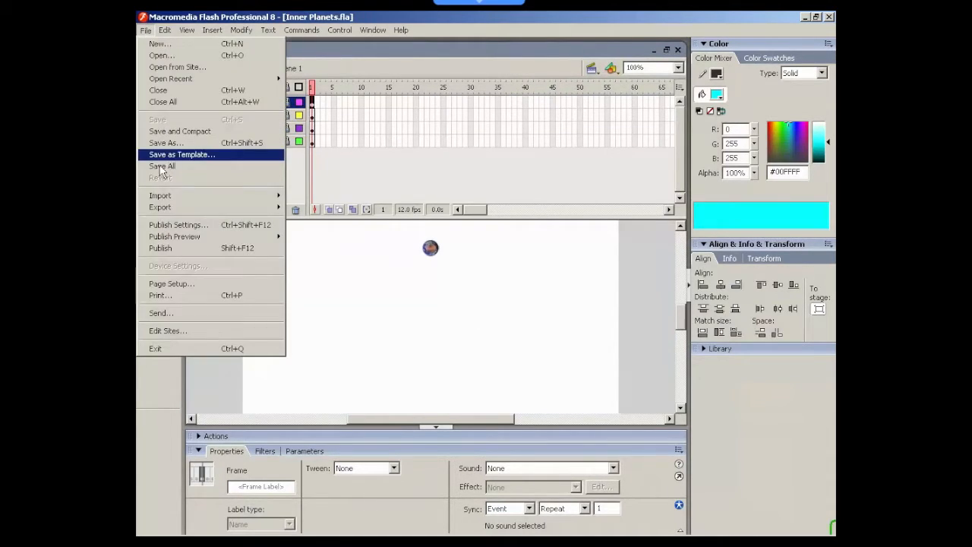
{"action": "left_click", "coordinate": [178, 227]}
{"action": "left_click", "coordinate": [406, 123]}
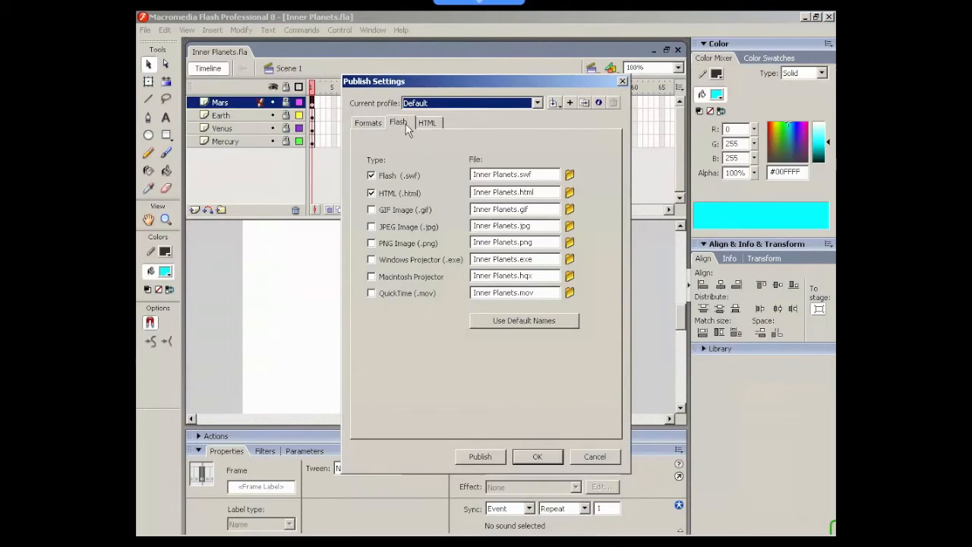
{"action": "left_click", "coordinate": [516, 301]}
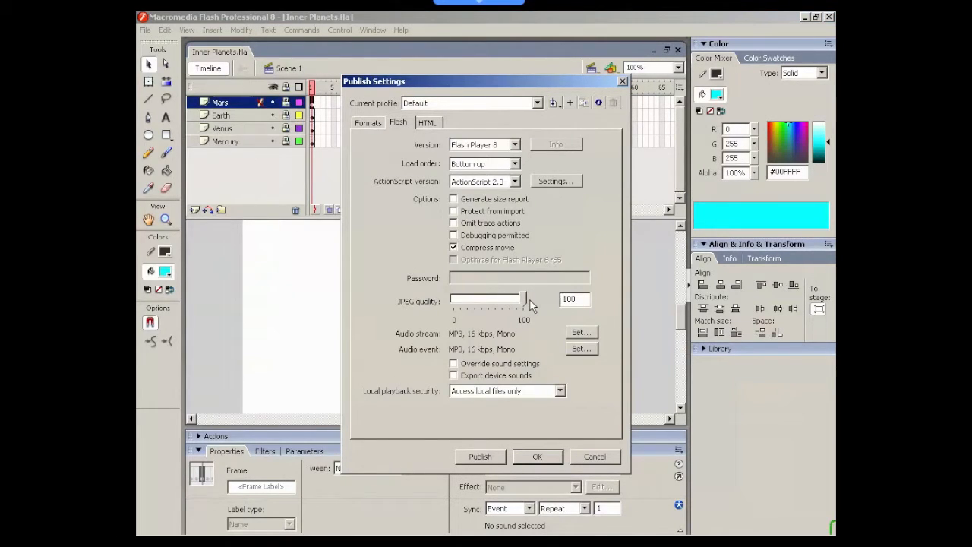
Exclude the HTML file from the publish formats and publish the movie as Inner Planets.swf
{"action": "left_click", "coordinate": [368, 123]}
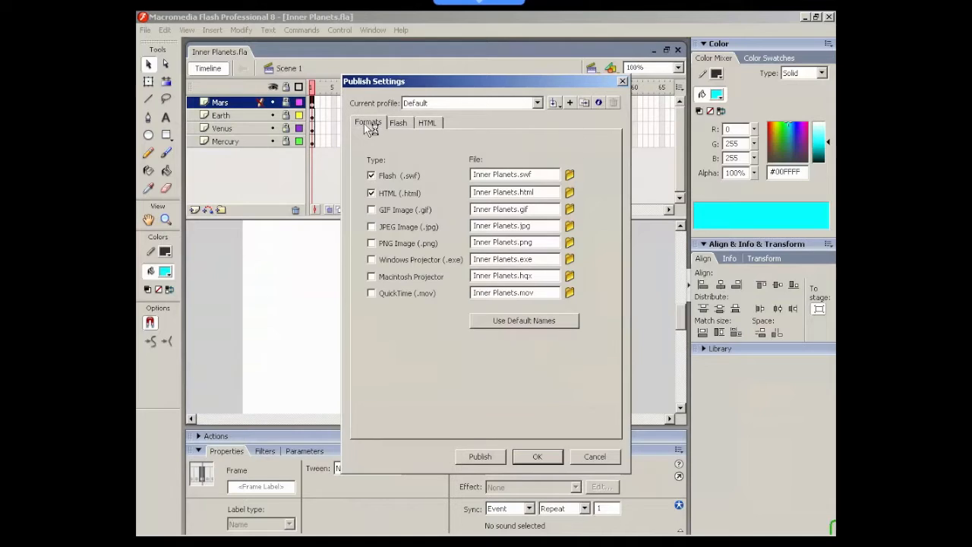
{"action": "left_click", "coordinate": [372, 193]}
{"action": "left_click", "coordinate": [476, 457]}
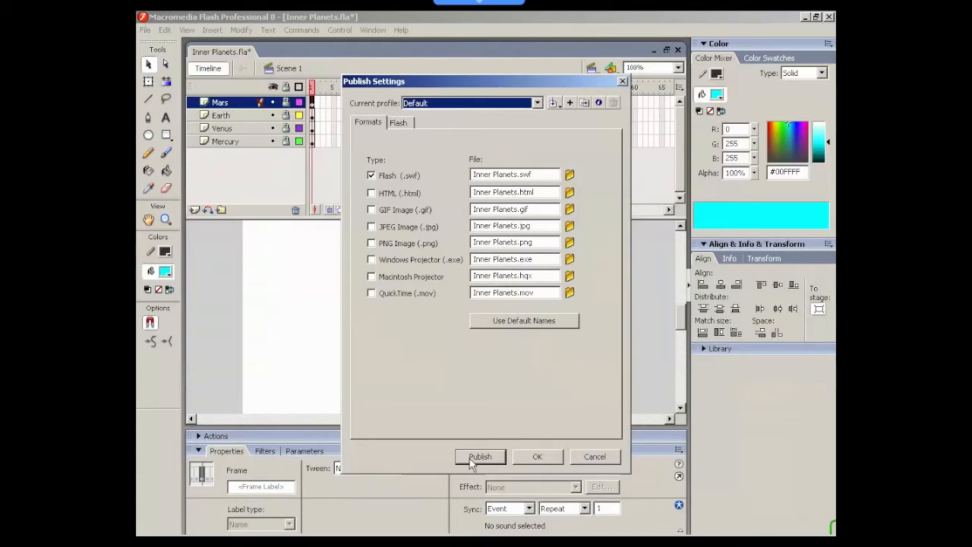
{"action": "left_click", "coordinate": [535, 457]}
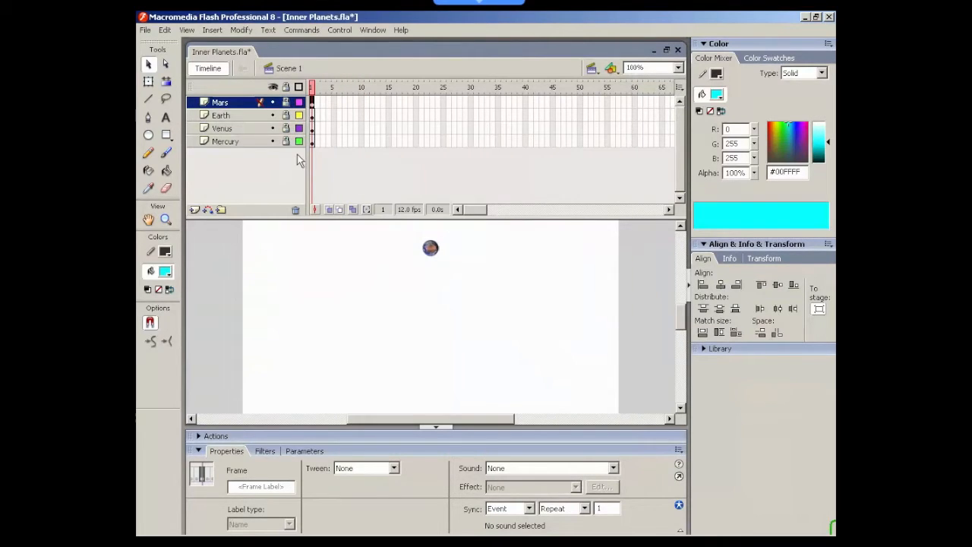
{"action": "key", "text": "shift+F12"}
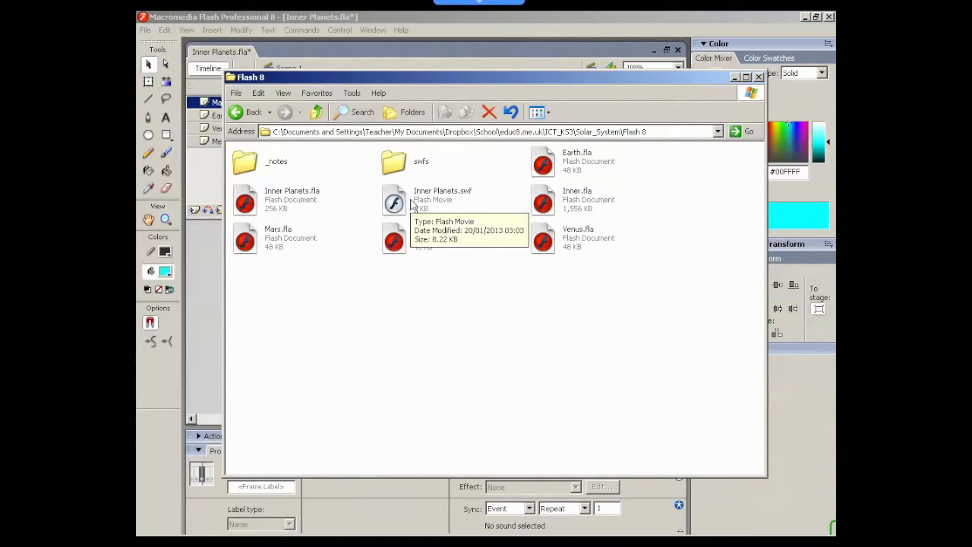
Preview Inner Planets.swf from the Flash 8 folder in Flash Player, close the player and return to Flash Professional
{"action": "right_click", "coordinate": [410, 201]}
{"action": "left_click", "coordinate": [431, 209]}
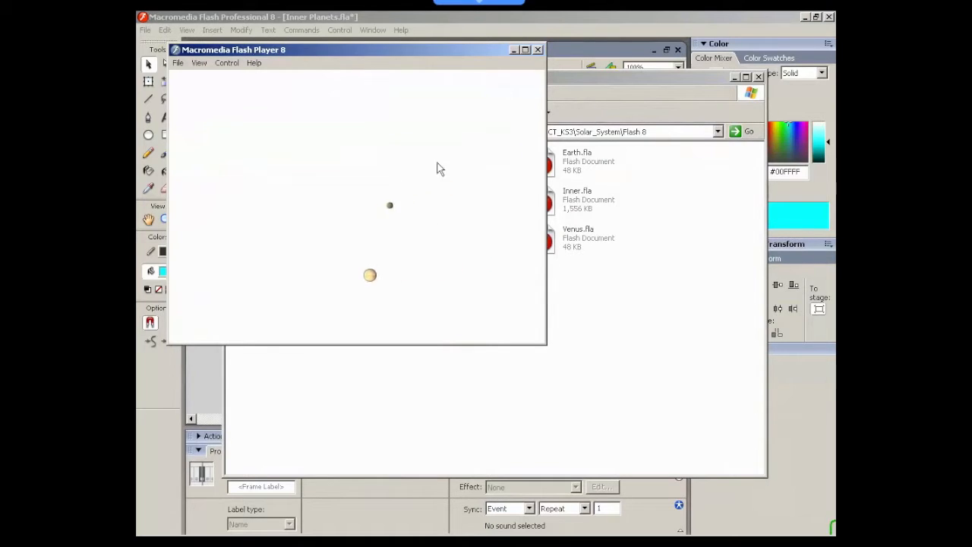
{"action": "left_click", "coordinate": [538, 49]}
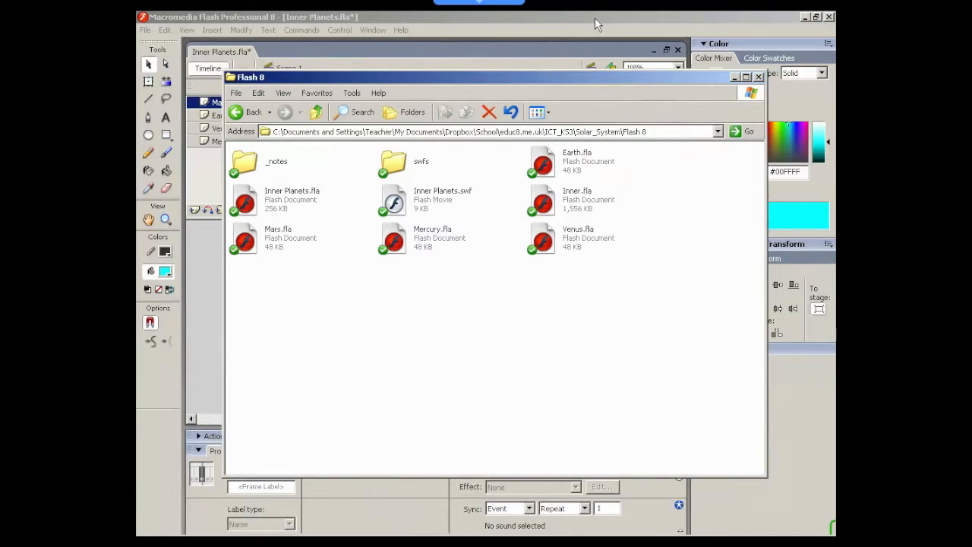
{"action": "left_click", "coordinate": [594, 17]}
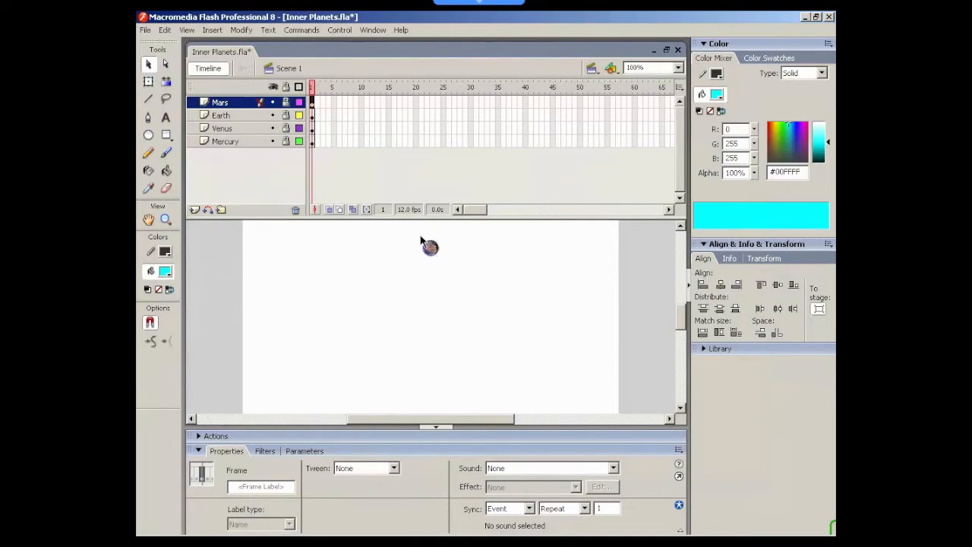
Unlock the Mars layer and open its clip for editing to examine the animation frames, rewinding to frame 1
{"action": "left_click", "coordinate": [309, 100]}
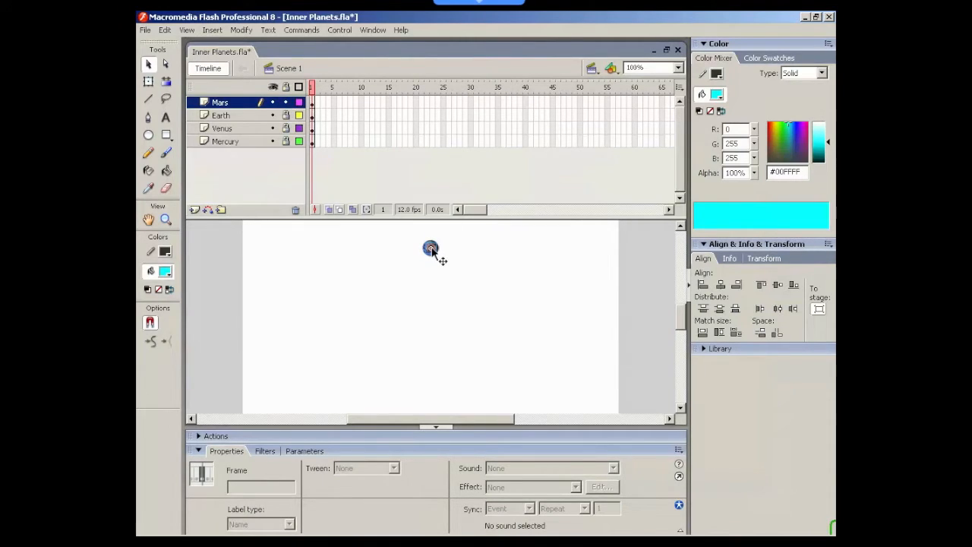
{"action": "left_click", "coordinate": [431, 250]}
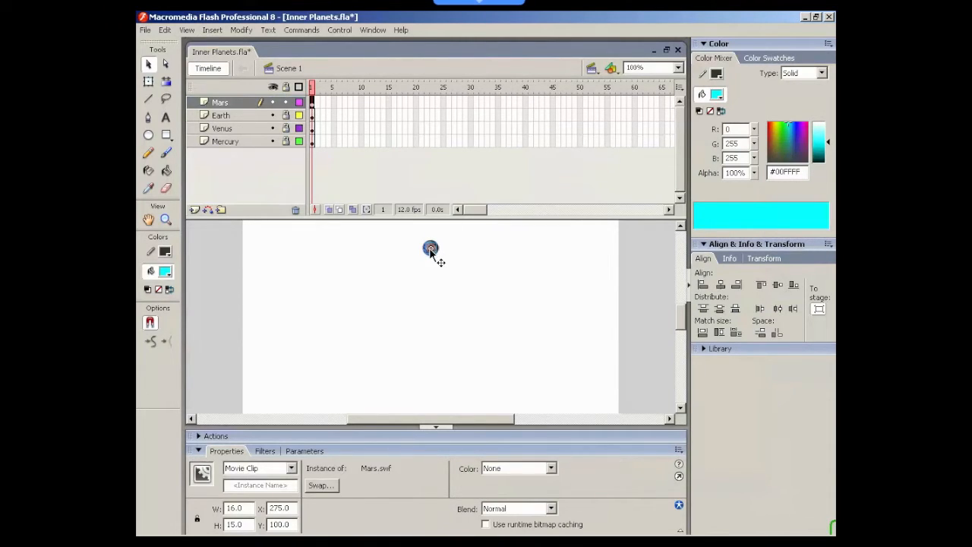
{"action": "double_click", "coordinate": [430, 250]}
{"action": "key", "text": "Return"}
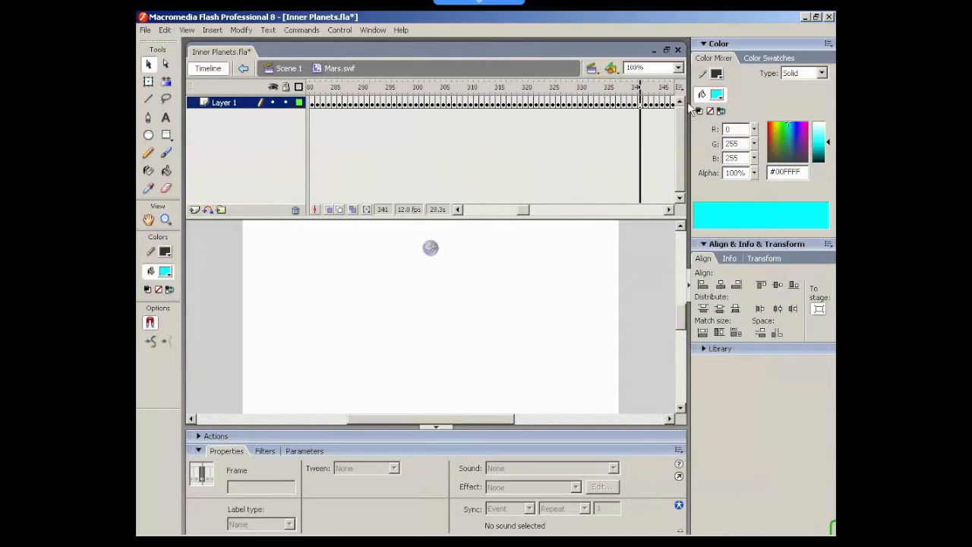
{"action": "left_click", "coordinate": [534, 121]}
{"action": "left_click", "coordinate": [440, 121]}
{"action": "left_click", "coordinate": [331, 95]}
{"action": "left_click_drag", "start_coordinate": [330, 92], "coordinate": [278, 116]}
{"action": "key", "text": "ctrl+alt+r"}
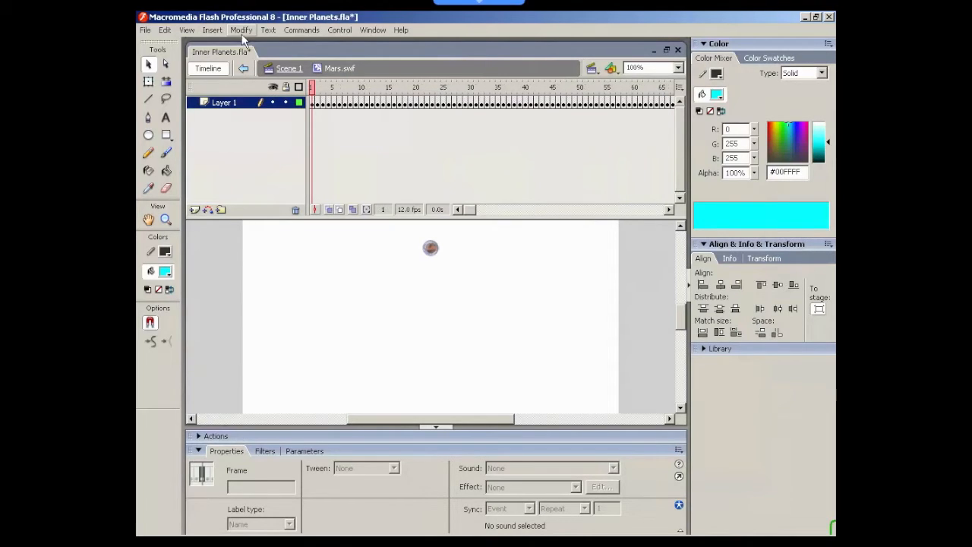
Set the document dimensions to 1250 px wide by 750 px high and return to Scene 1
{"action": "left_click", "coordinate": [241, 31]}
{"action": "left_click", "coordinate": [254, 42]}
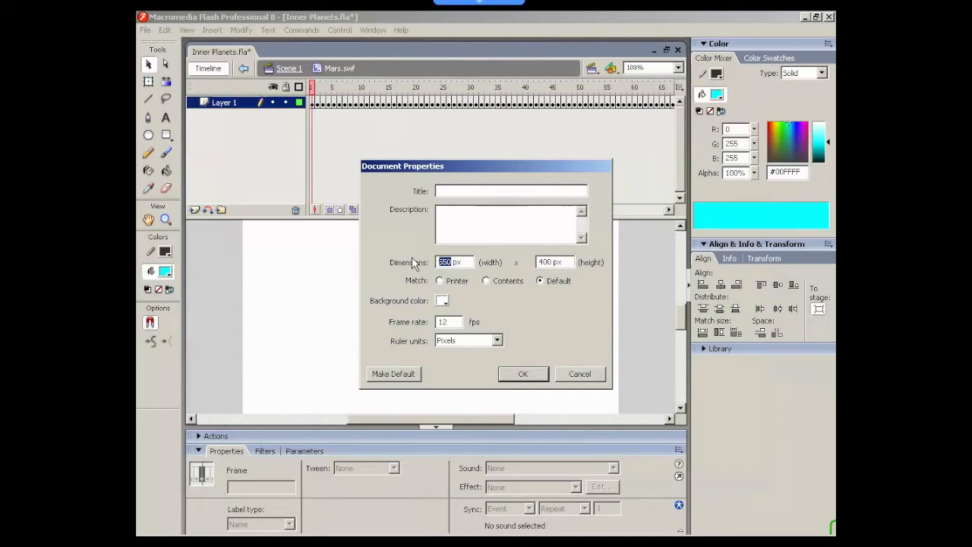
{"action": "type", "text": "125"}
{"action": "key", "text": "Tab"}
{"action": "type", "text": "750"}
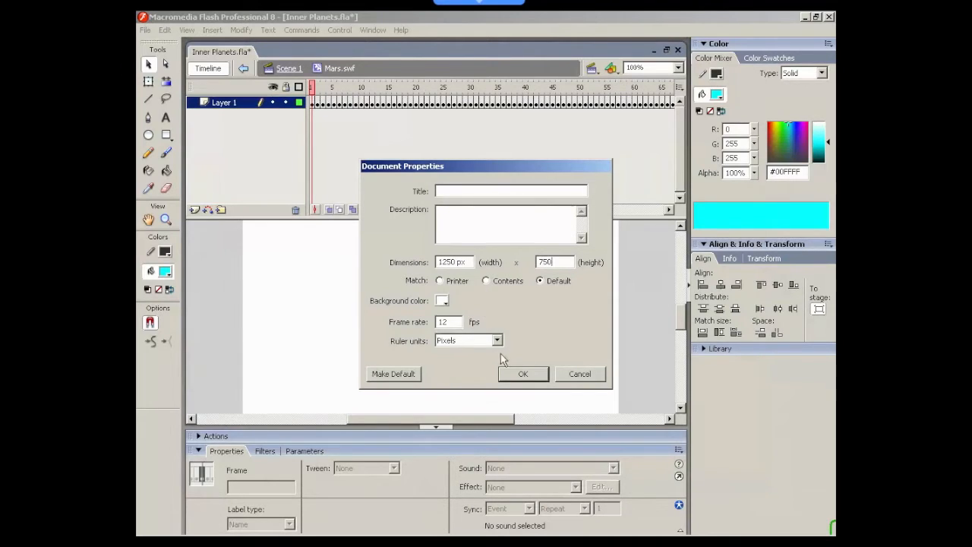
{"action": "left_click", "coordinate": [519, 373]}
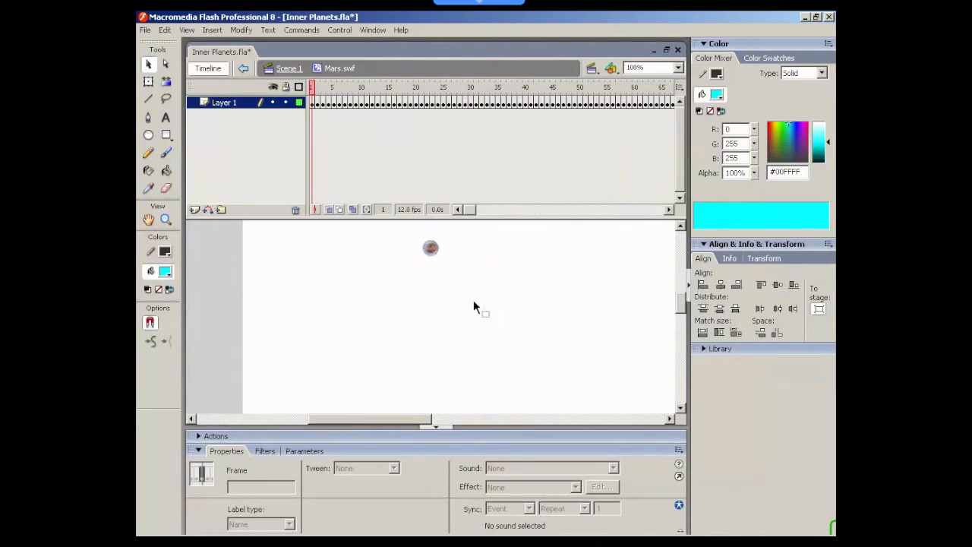
{"action": "left_click", "coordinate": [288, 68]}
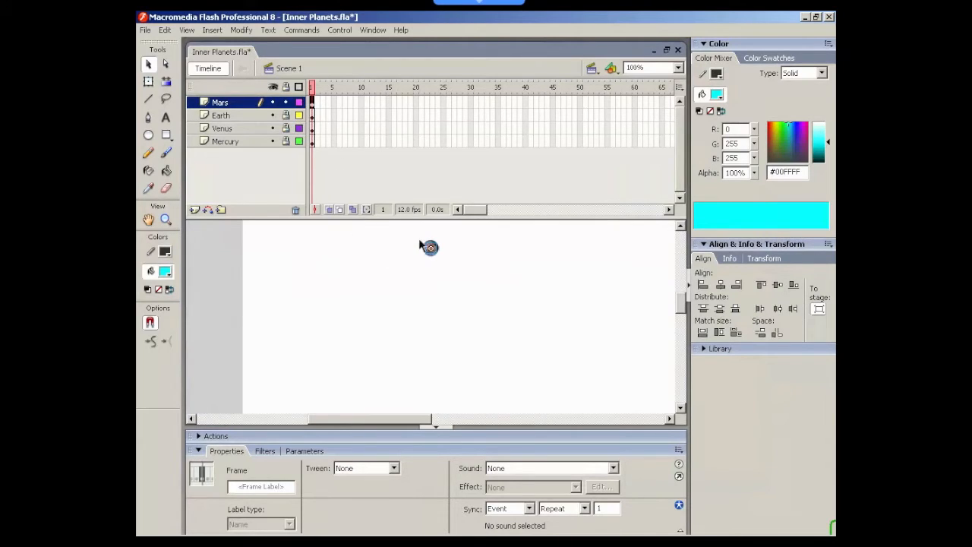
Unlock the Earth, Venus and Mercury layers so all four planet clips can be edited
{"action": "left_click", "coordinate": [430, 248]}
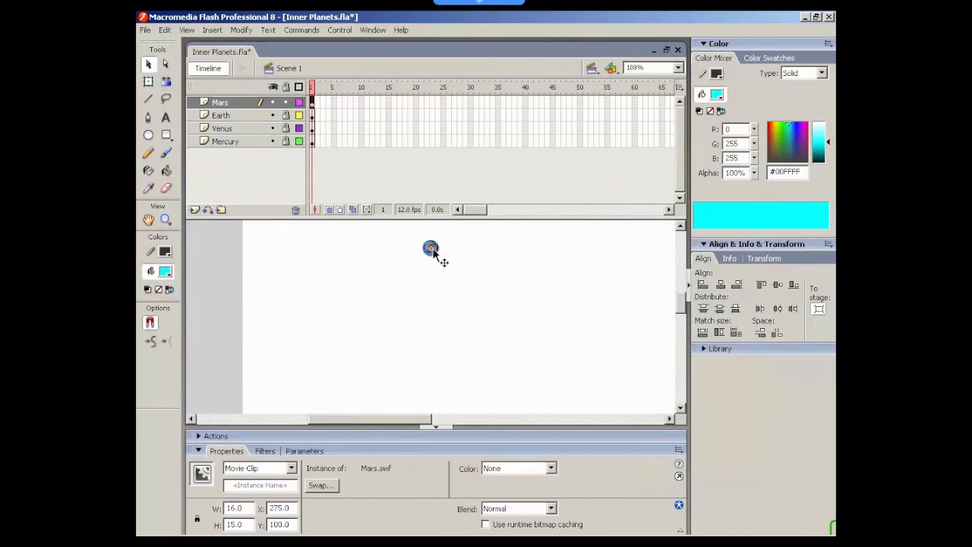
{"action": "left_click", "coordinate": [286, 117]}
{"action": "left_click", "coordinate": [286, 129]}
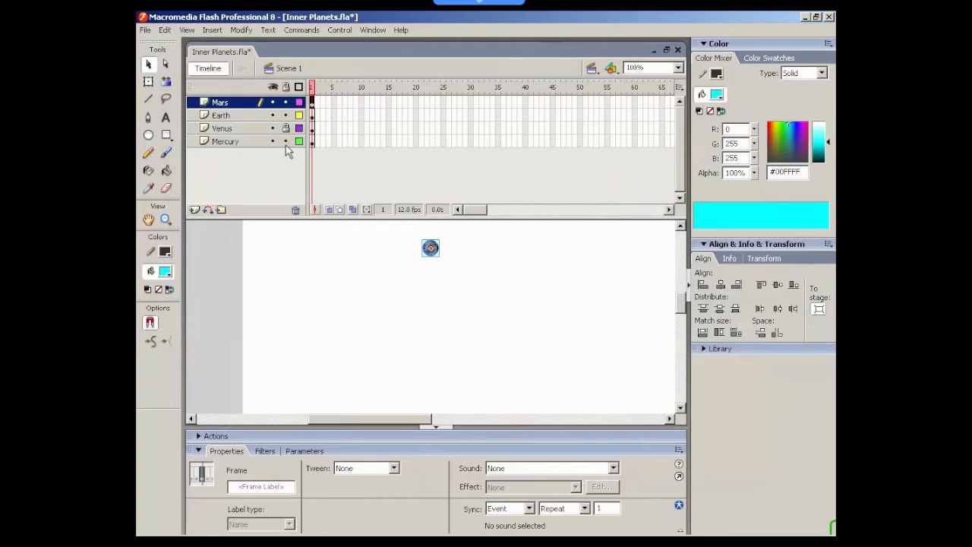
{"action": "left_click", "coordinate": [285, 130]}
Select the four overlapping planet clips together and centre them horizontally on the resized stage
{"action": "left_click_drag", "start_coordinate": [401, 237], "coordinate": [468, 268]}
{"action": "left_click", "coordinate": [719, 286]}
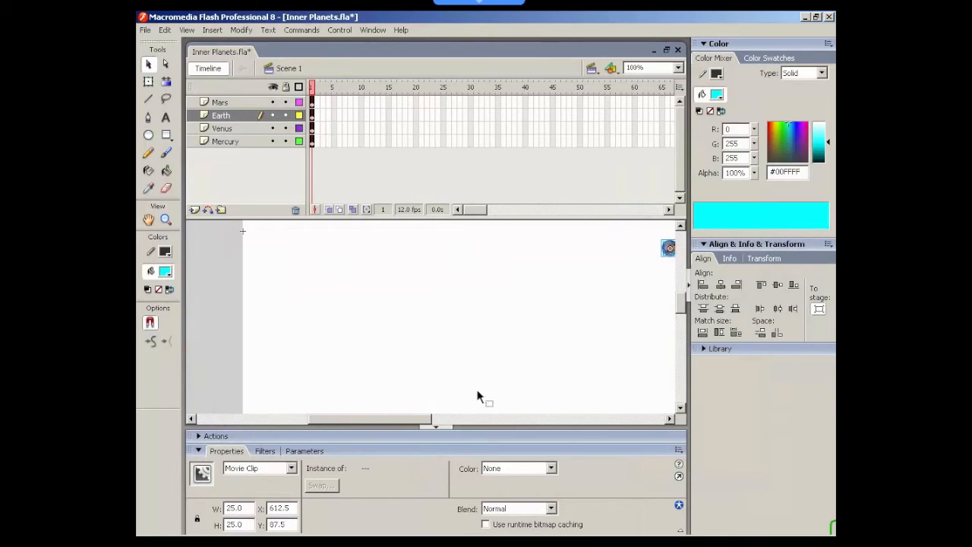
{"action": "left_click", "coordinate": [677, 67]}
{"action": "left_click", "coordinate": [671, 79]}
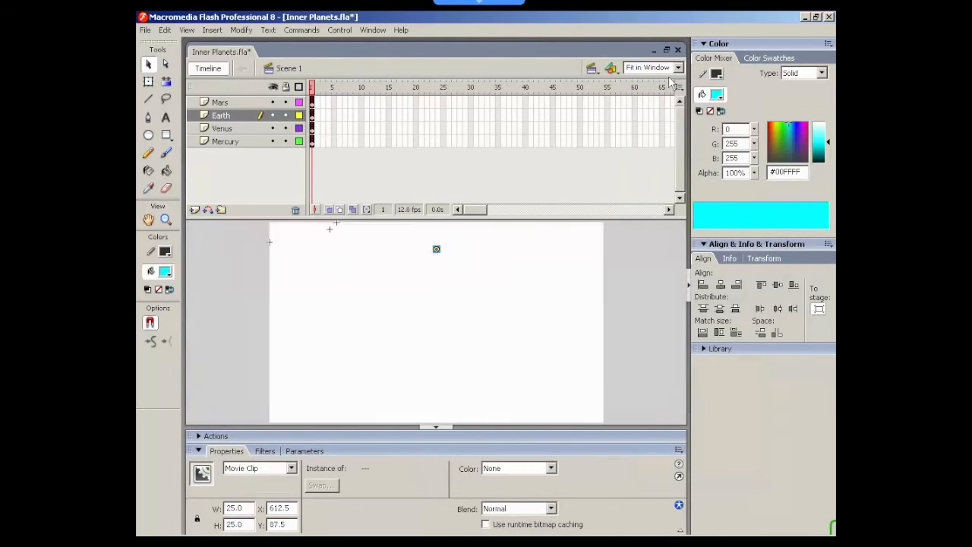
{"action": "left_click", "coordinate": [620, 266]}
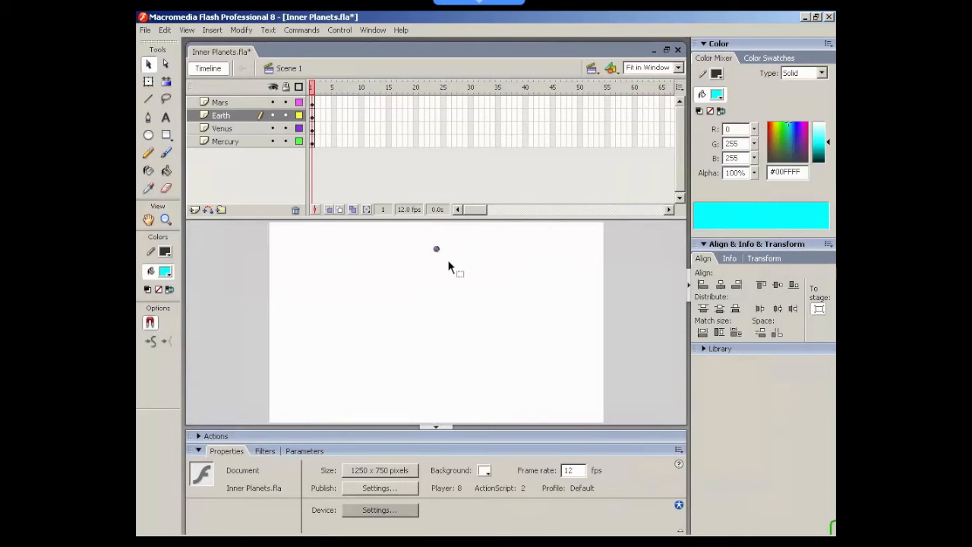
Save the Inner Planets document and publish the movie again
{"action": "key", "text": "ctrl+s"}
{"action": "left_click", "coordinate": [147, 30]}
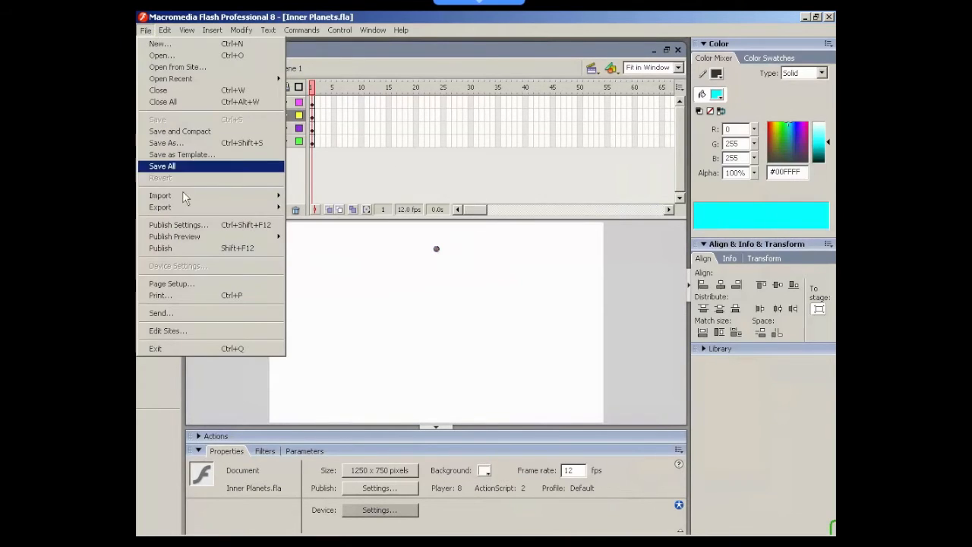
{"action": "left_click", "coordinate": [254, 250]}
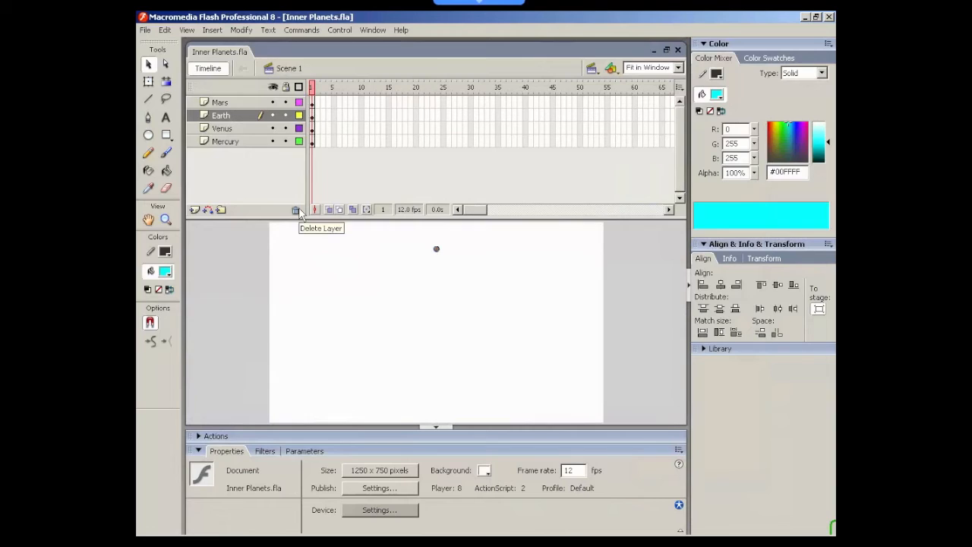
Switch to the Flash 8 folder, open Inner Planets.swf in Internet Explorer and allow the blocked content to run
{"action": "key", "text": "alt+Tab"}
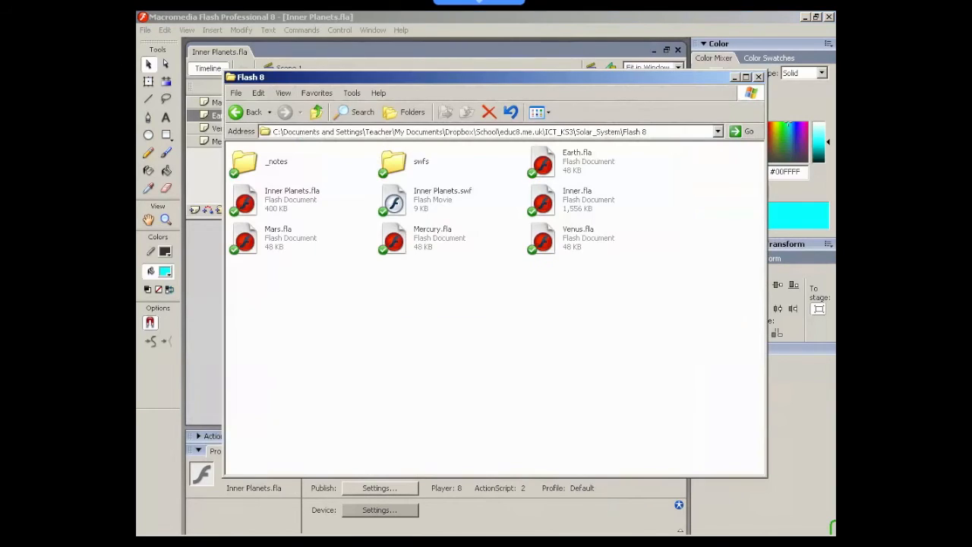
{"action": "right_click", "coordinate": [436, 208]}
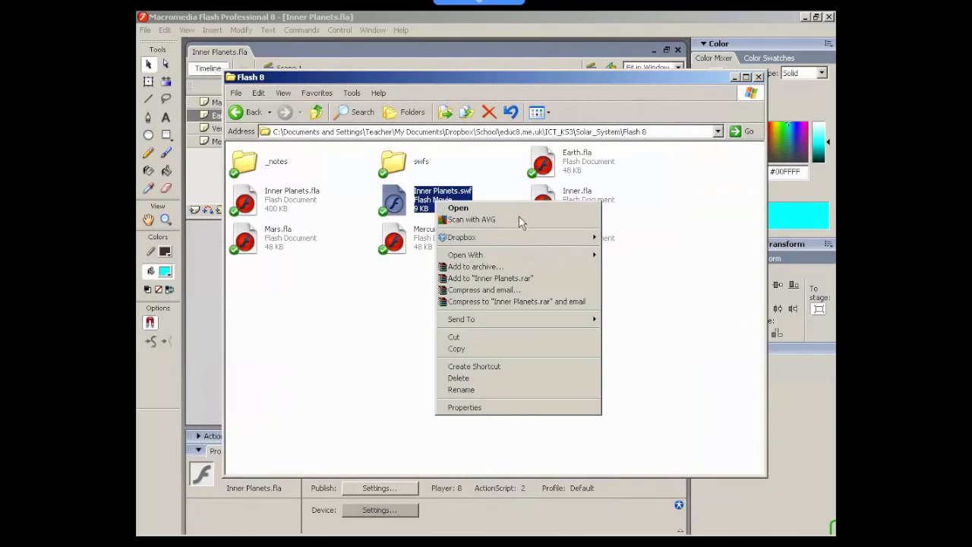
{"action": "mouse_move", "coordinate": [502, 255]}
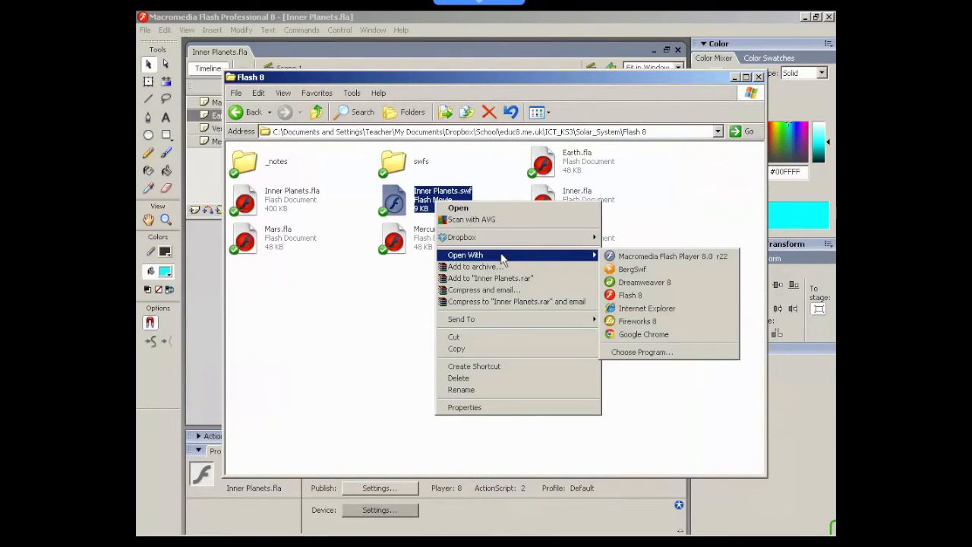
{"action": "left_click", "coordinate": [629, 308]}
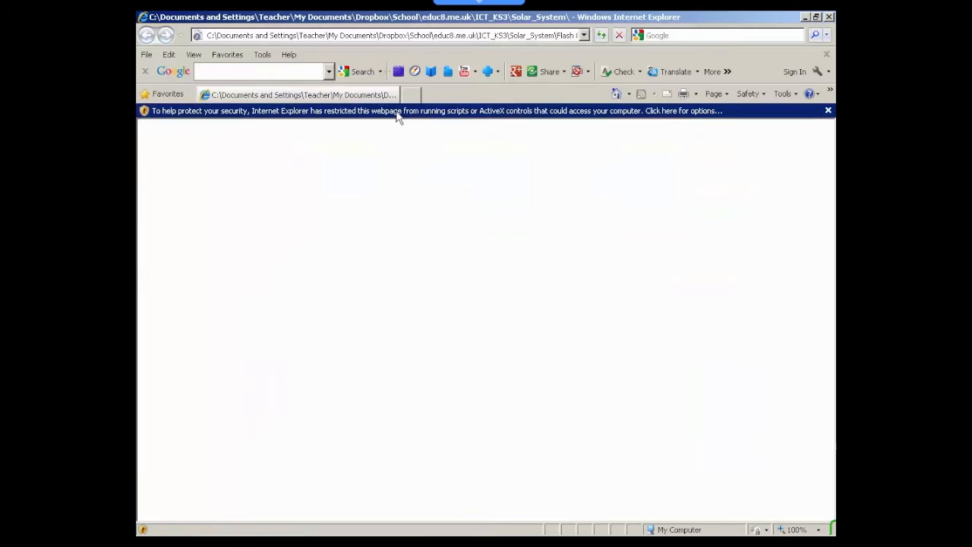
{"action": "left_click", "coordinate": [398, 112]}
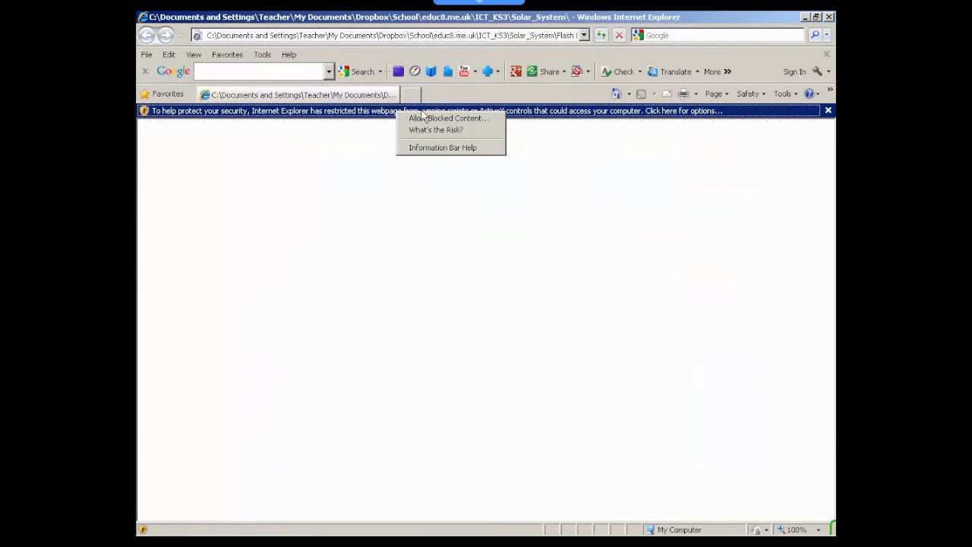
{"action": "left_click", "coordinate": [459, 120]}
{"action": "left_click", "coordinate": [445, 320]}
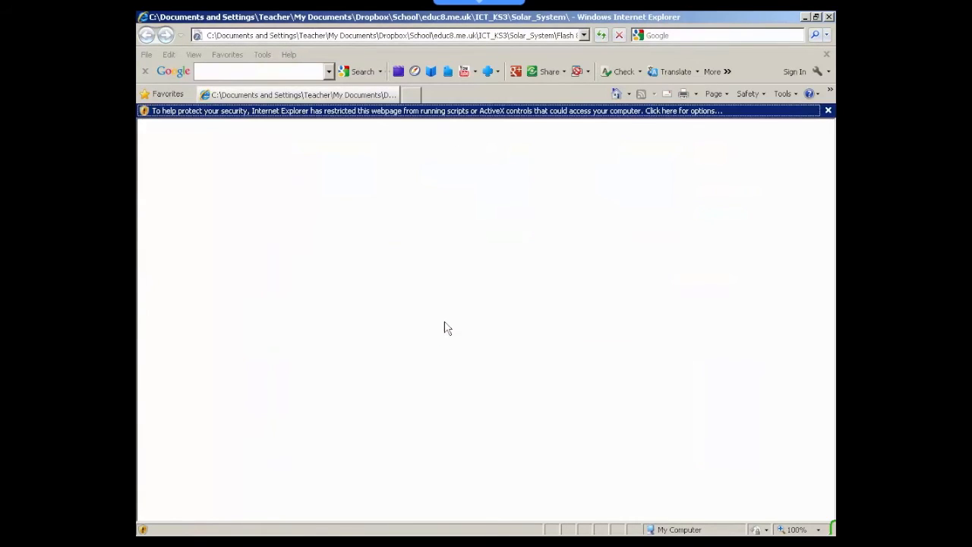